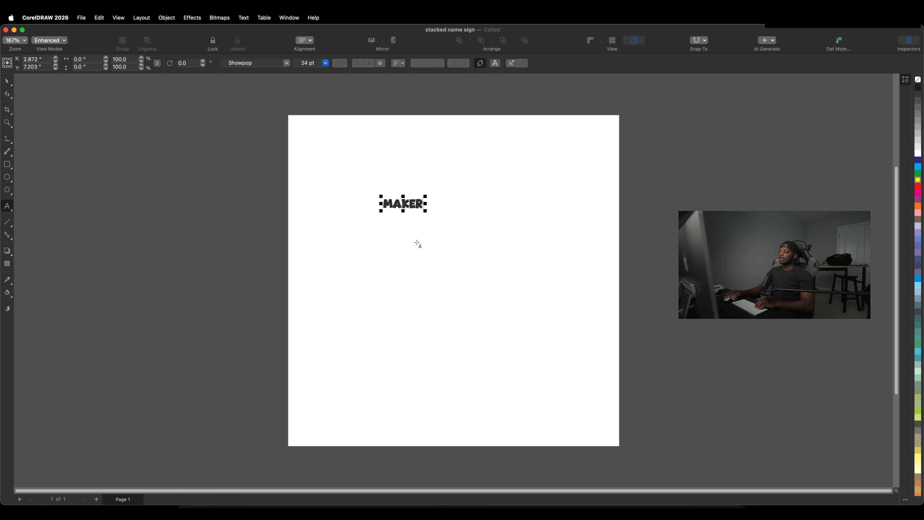
Enlarge the MAKER text to about 8.7 inches wide and move it to the lower edge of the page
drag(426, 212, 580, 333)
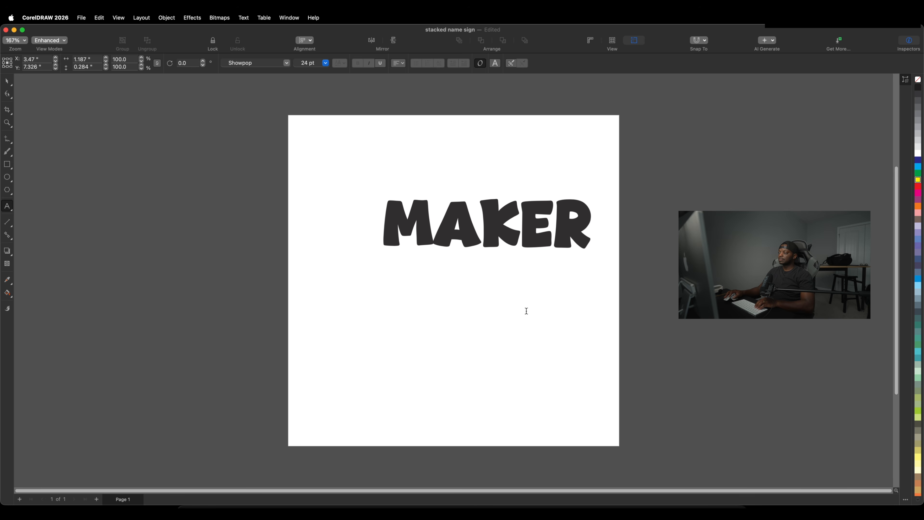
drag(380, 250, 303, 269)
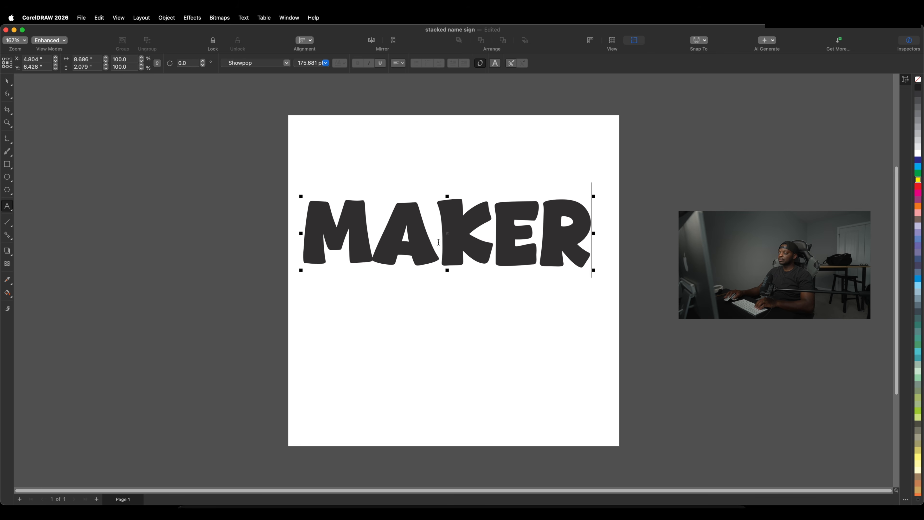
drag(444, 204, 457, 403)
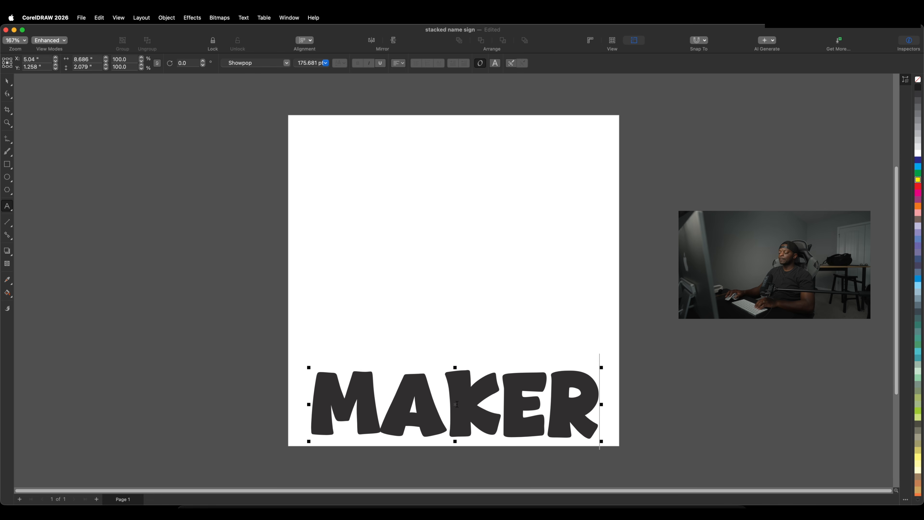
Break the MAKER text apart into individual letters and check that each one can be selected separately
click(166, 18)
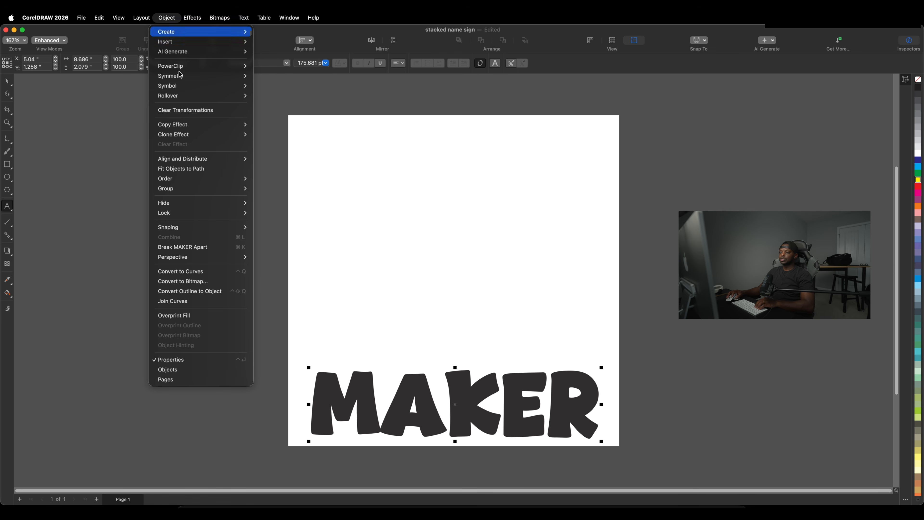
click(202, 247)
click(423, 391)
click(479, 389)
click(515, 390)
click(557, 392)
Move the letter M to the upper centre of the page as the top of the stack
click(369, 392)
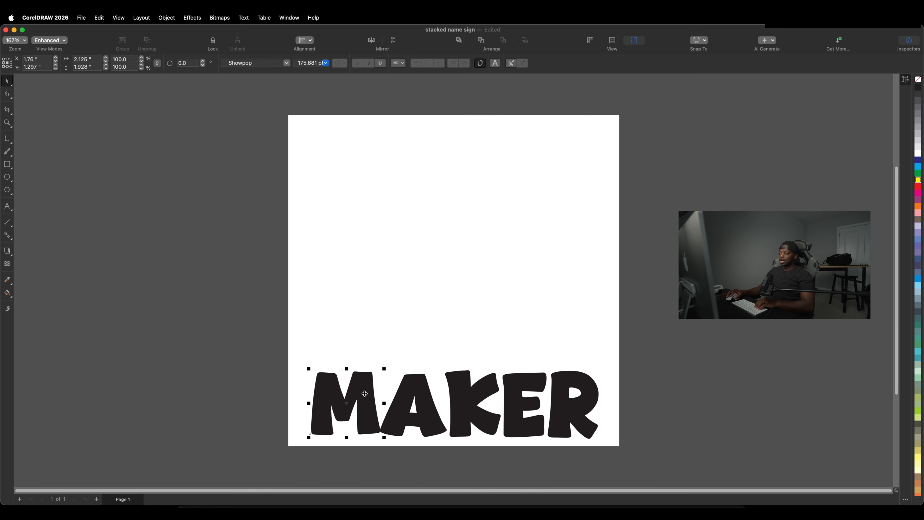
drag(369, 391, 470, 150)
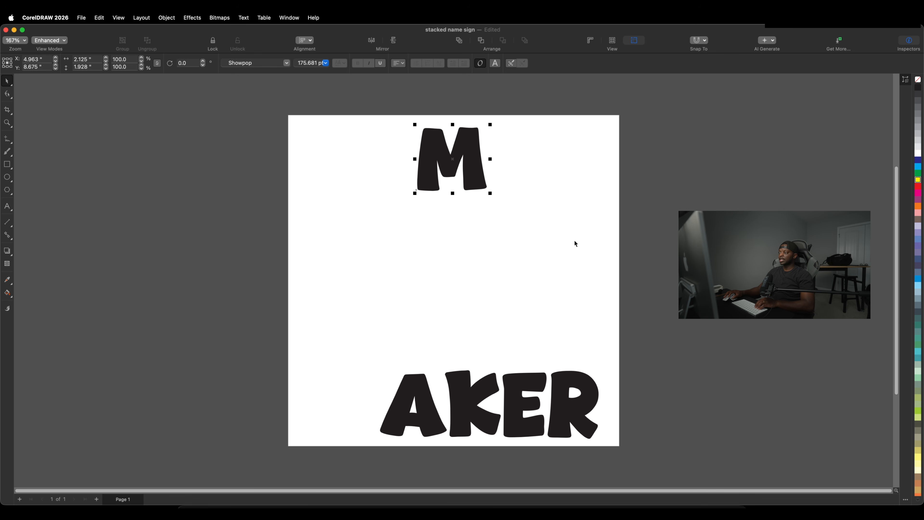
click(573, 244)
Place the letter A below and right of the M, overlapping its leg, and rotate it to about 344 degrees
click(412, 399)
drag(410, 393, 486, 198)
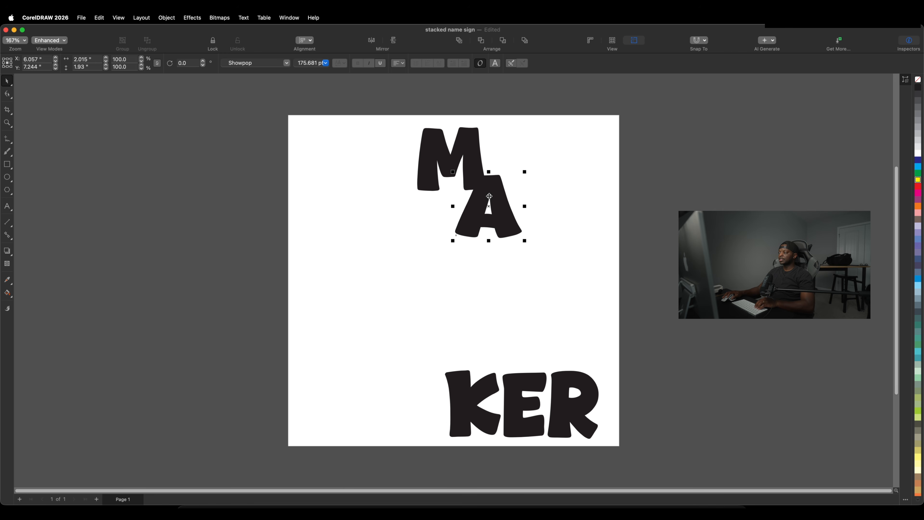
click(499, 227)
drag(527, 170, 495, 220)
click(526, 220)
click(496, 223)
click(529, 232)
Place the letter K below and left of the M, beside the A, and rotate it to 345.3 degrees
click(464, 399)
drag(461, 396, 416, 219)
click(415, 220)
drag(462, 189, 461, 201)
click(453, 310)
Nudge the rotated K slightly upward so it overlaps the foot of the M
click(411, 229)
click(411, 229)
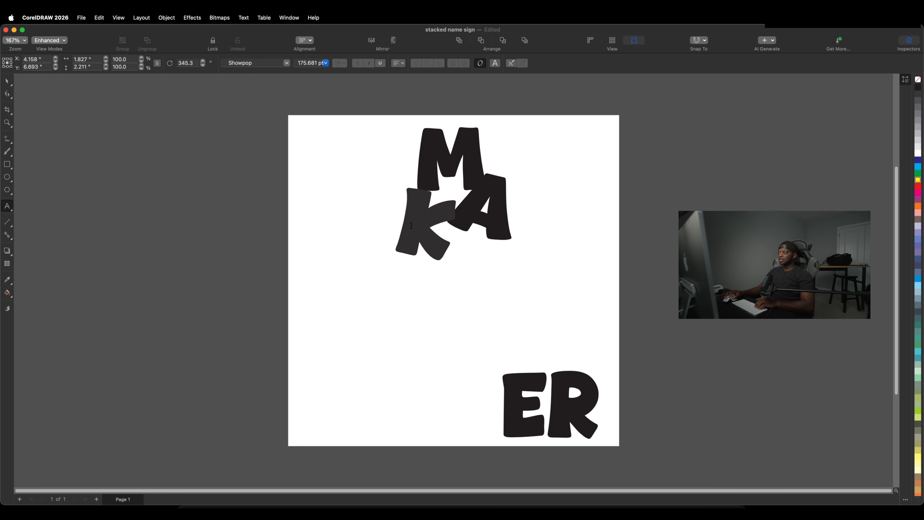
click(10, 80)
click(339, 233)
click(409, 233)
drag(410, 233, 408, 232)
click(480, 287)
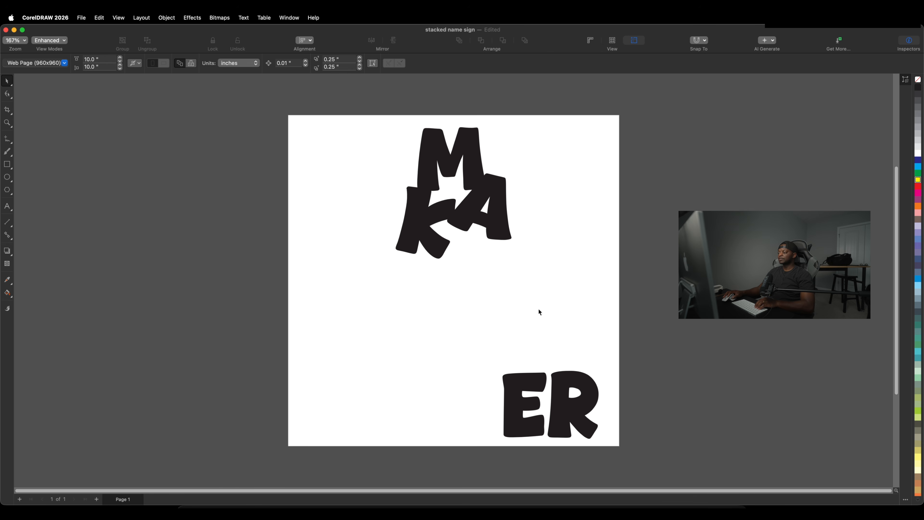
Place the letter E beneath the K and A and rotate it about 12.3 degrees counterclockwise
click(507, 408)
drag(511, 405, 455, 267)
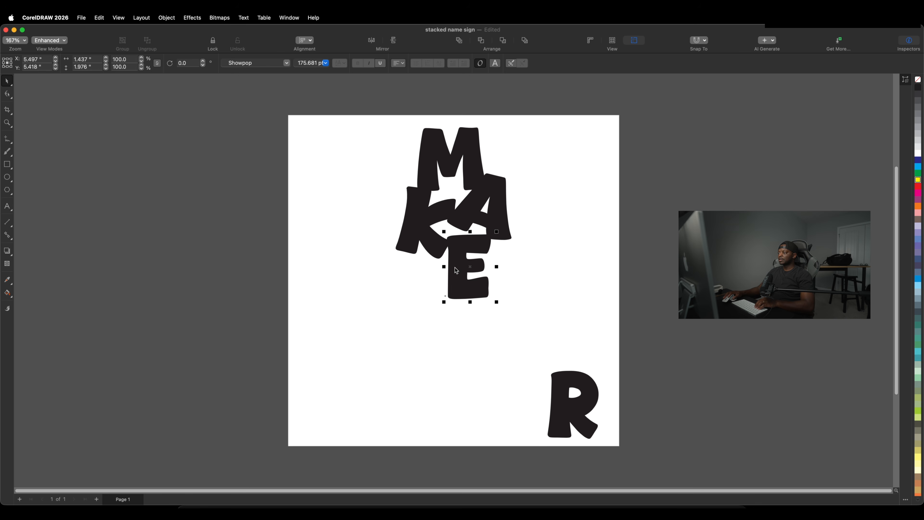
double_click(479, 296)
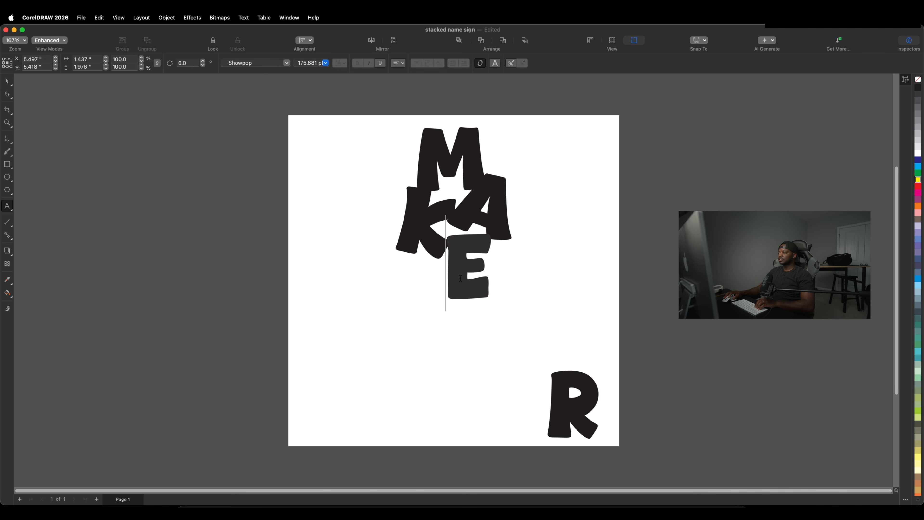
key(ctrl+space)
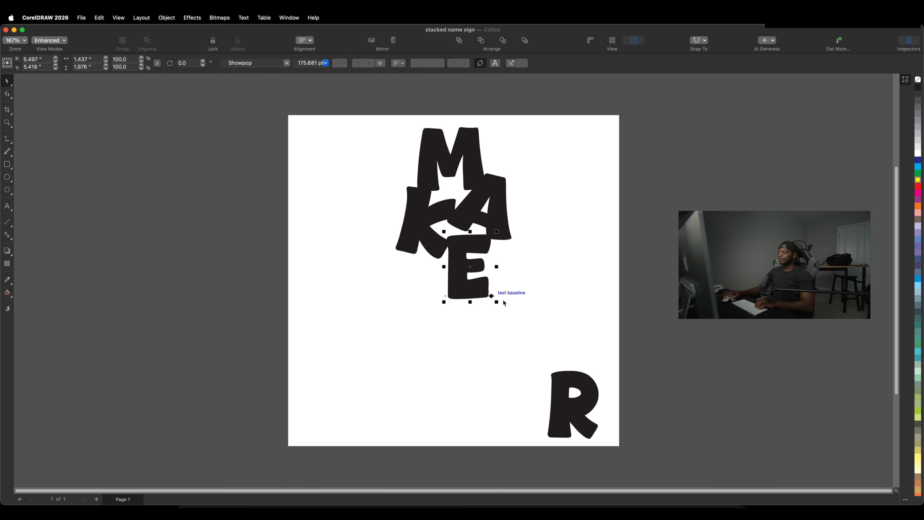
click(484, 288)
mouse_move(496, 303)
mouse_down()
mouse_move(486, 301)
mouse_move(495, 289)
mouse_up()
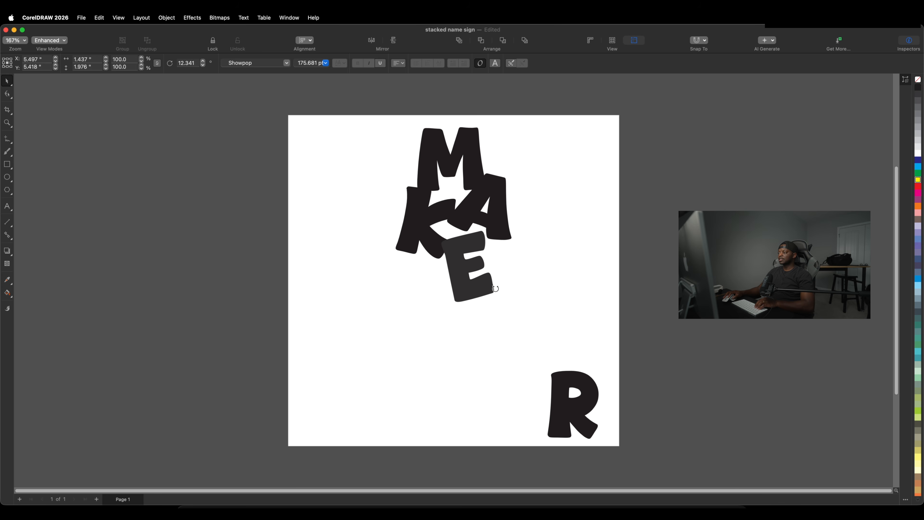
click(480, 324)
Shift the rotated E slightly to the right beneath the A, keeping it overlapping the K
click(467, 297)
drag(463, 290, 468, 290)
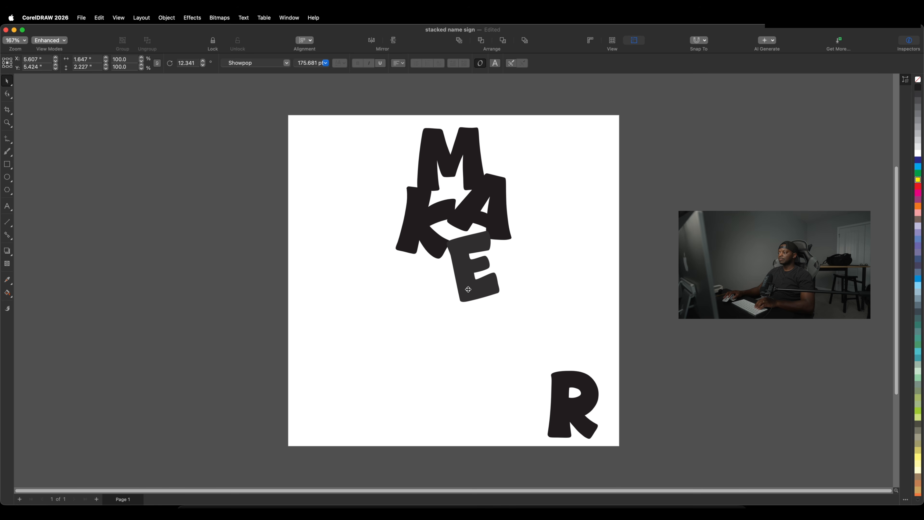
click(488, 372)
Move the letter R beneath the K so it touches the E on its right
click(560, 418)
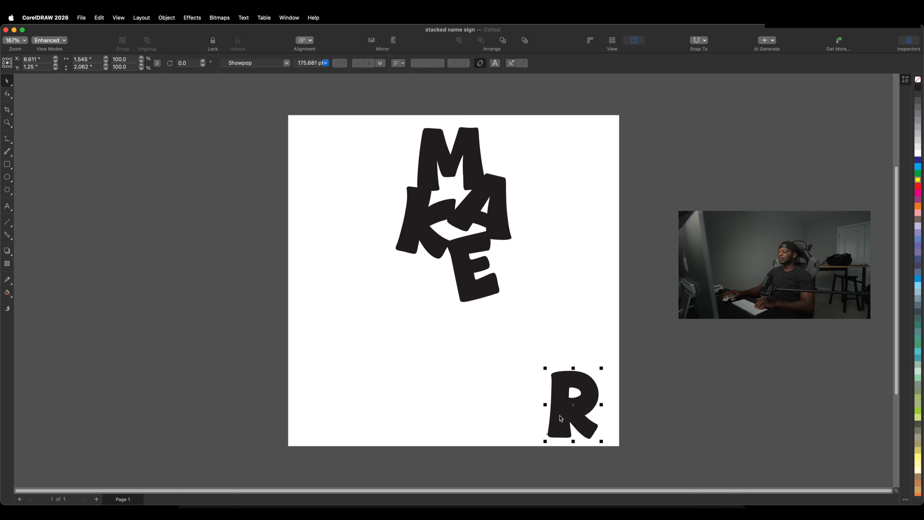
drag(561, 410, 419, 295)
click(493, 384)
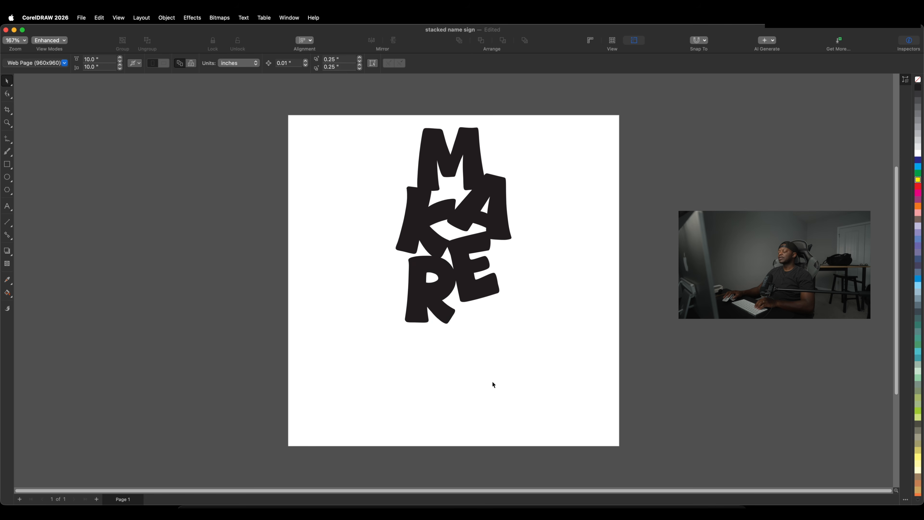
Scale all five stacked letters together to about 4.8 by 8.1 inches and centre them on the page
drag(350, 115, 608, 393)
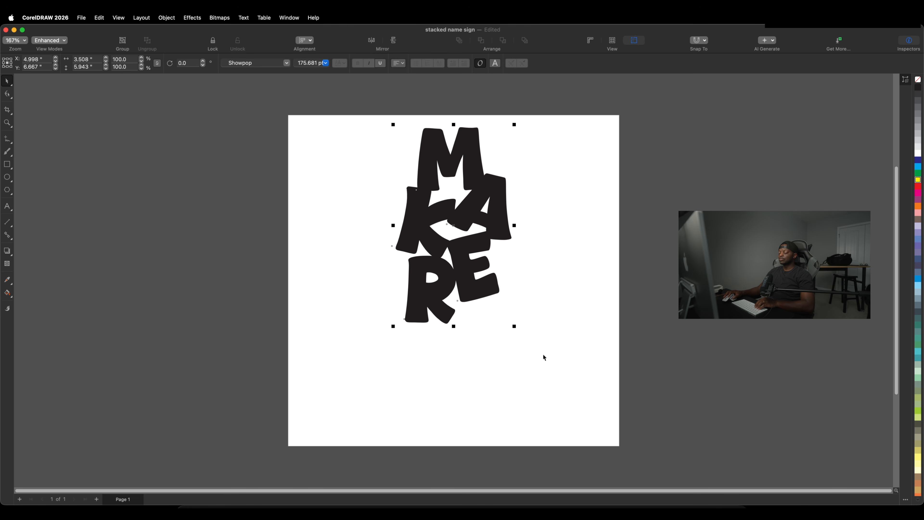
drag(515, 326, 561, 399)
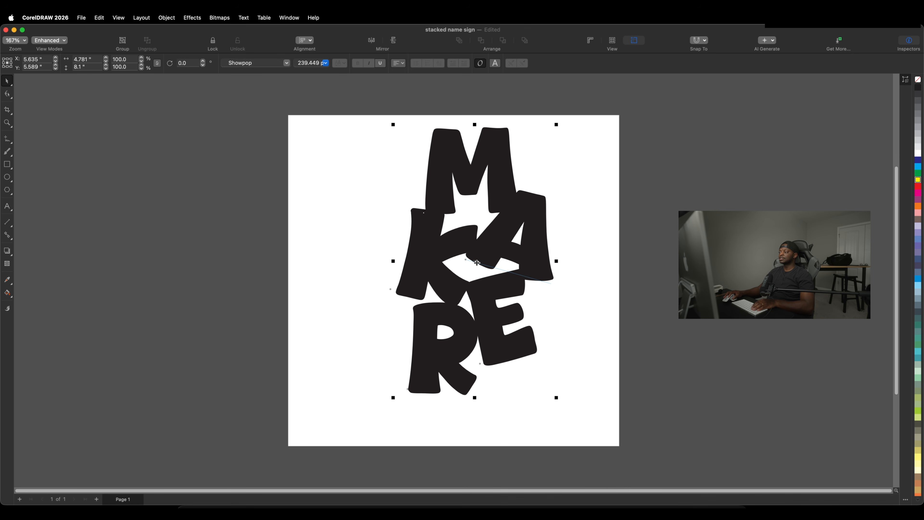
drag(475, 261, 462, 275)
click(594, 343)
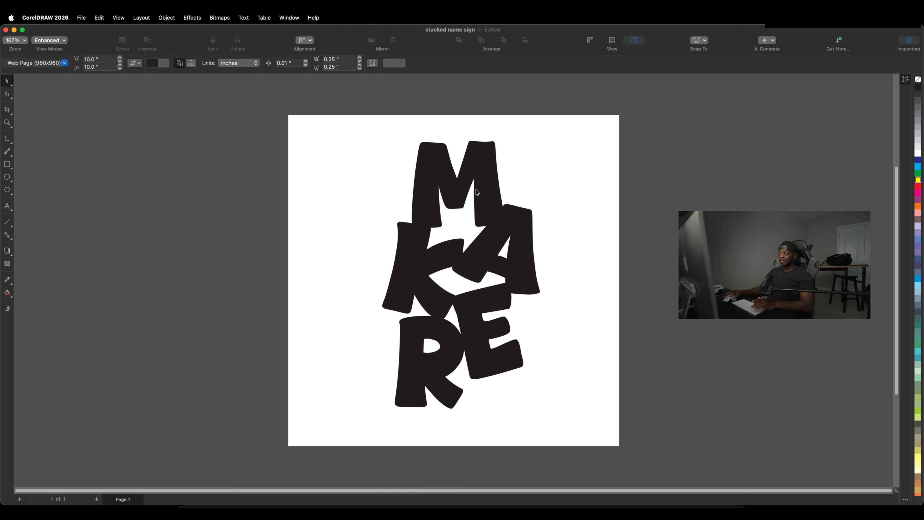
Fill the letters with separate colours: M dark blue, A orange, K yellow, E green and R red
click(479, 167)
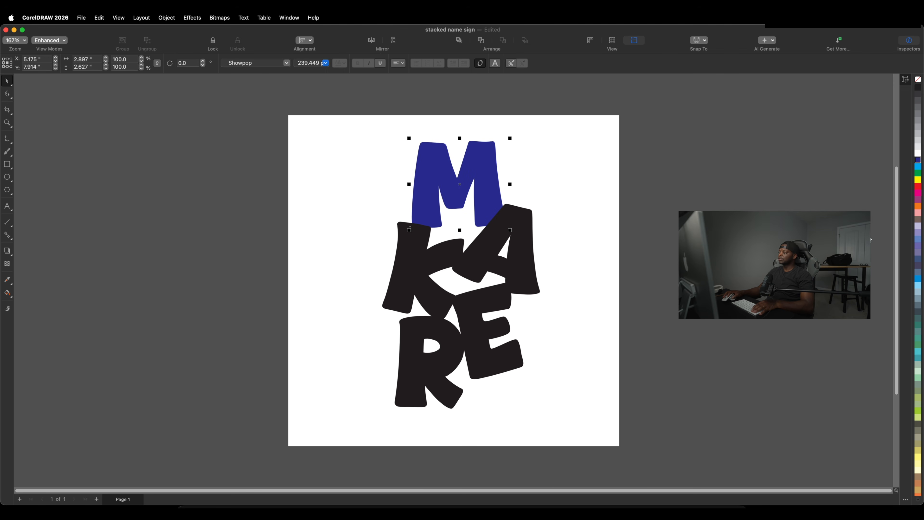
click(517, 250)
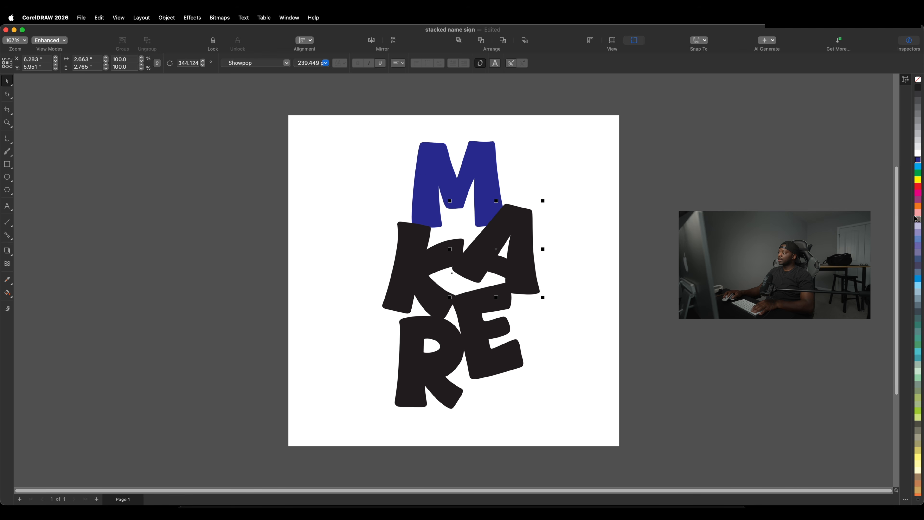
click(918, 207)
key(Tab)
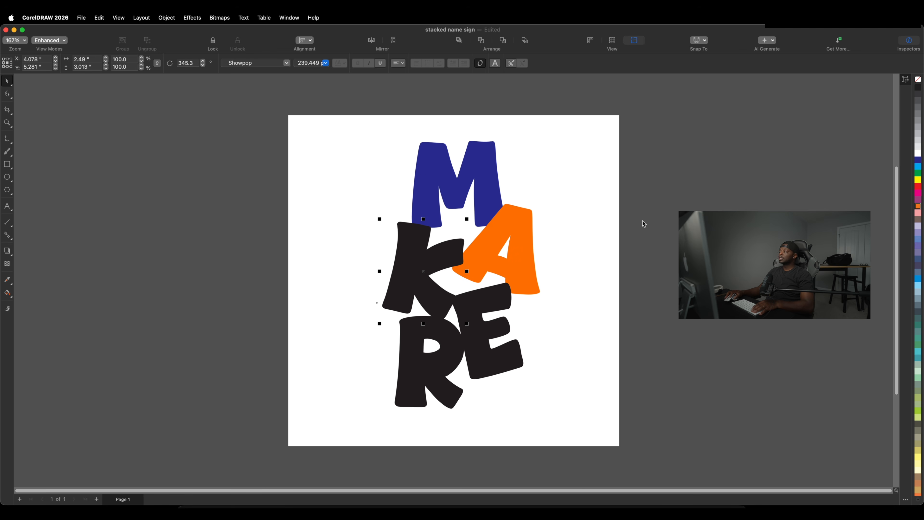
click(919, 181)
key(Tab)
click(917, 172)
key(Tab)
click(918, 186)
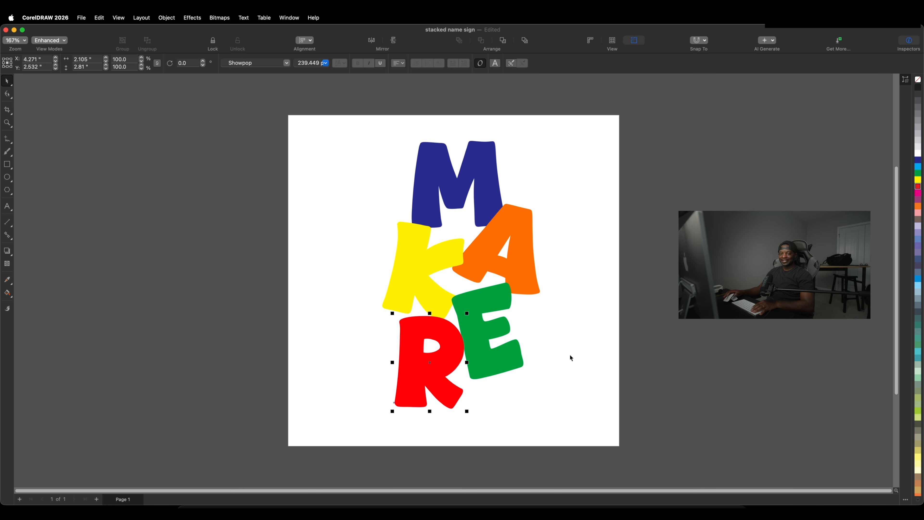
click(570, 355)
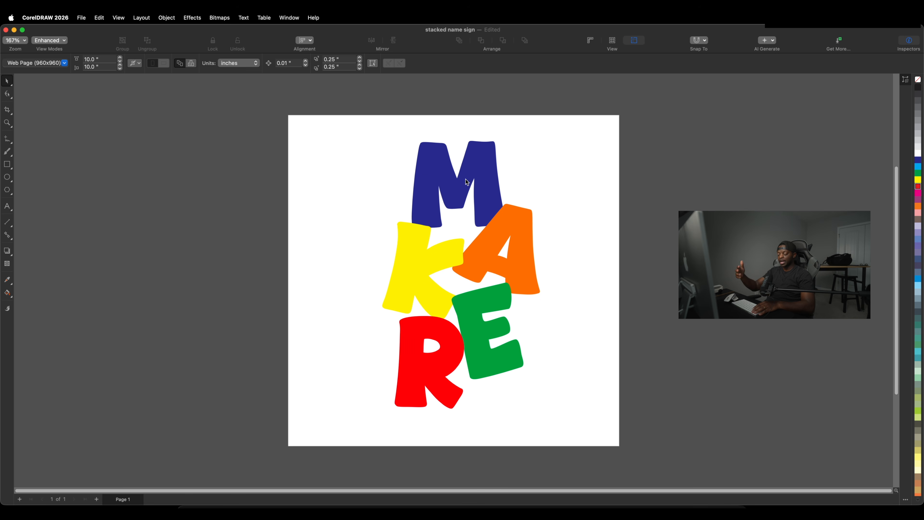
Bring the blue M to the front of the page so it overlaps the neighbouring letters
click(475, 172)
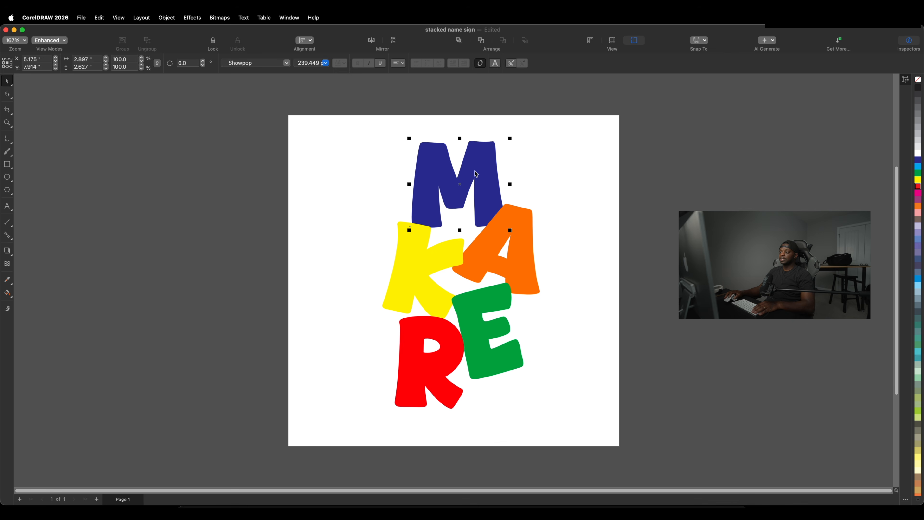
click(167, 18)
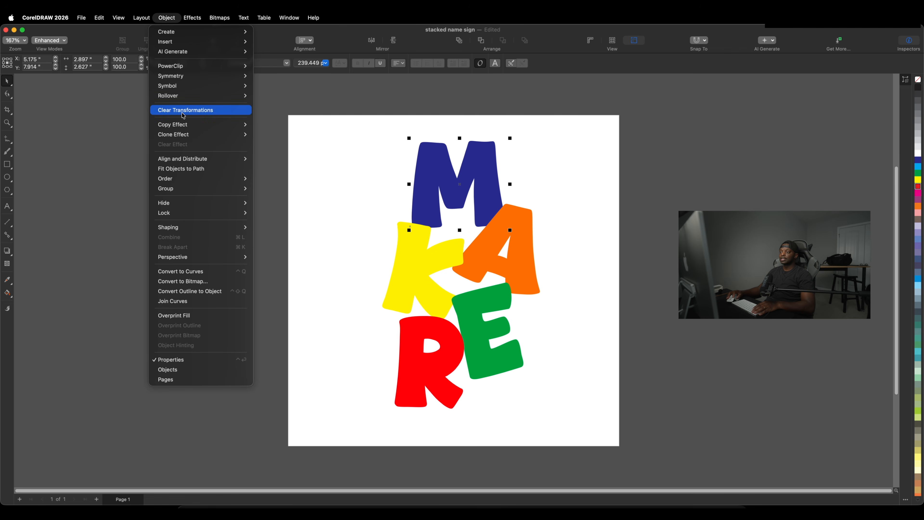
mouse_move(191, 183)
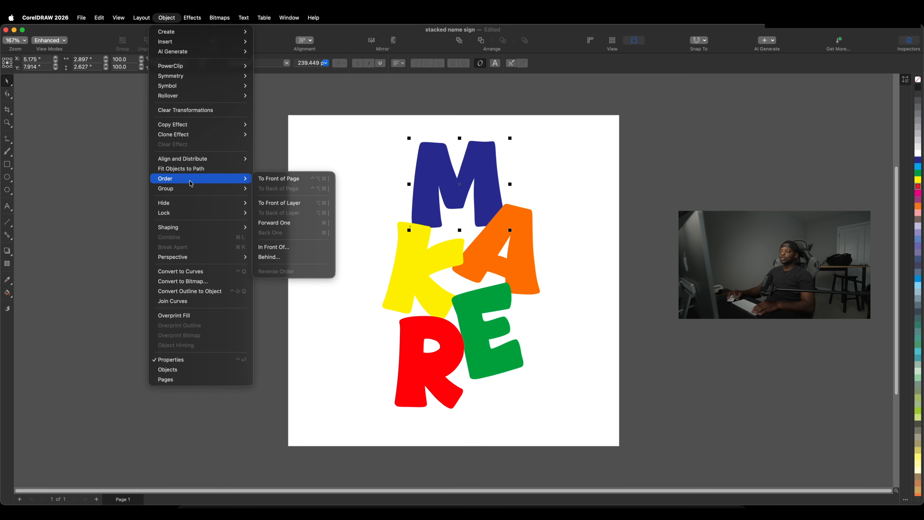
click(284, 179)
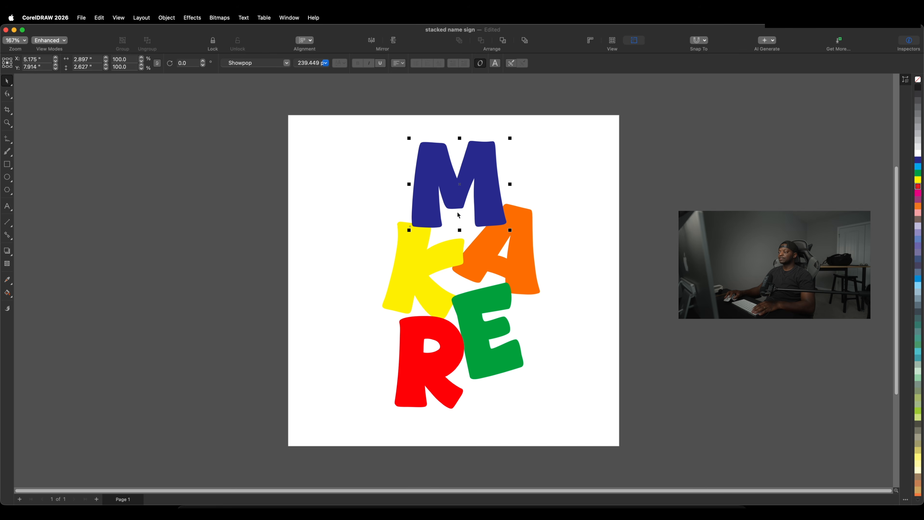
click(547, 185)
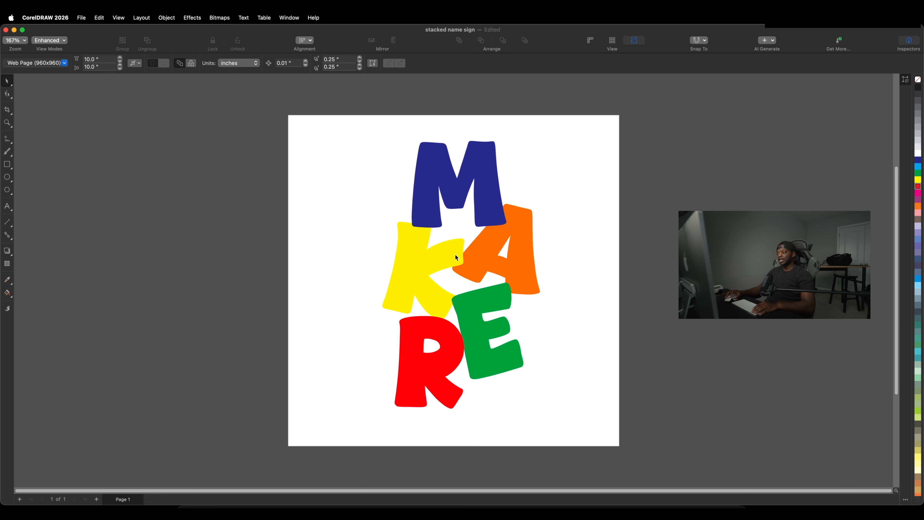
Send the yellow K to the back of the layer, behind the orange A
click(414, 258)
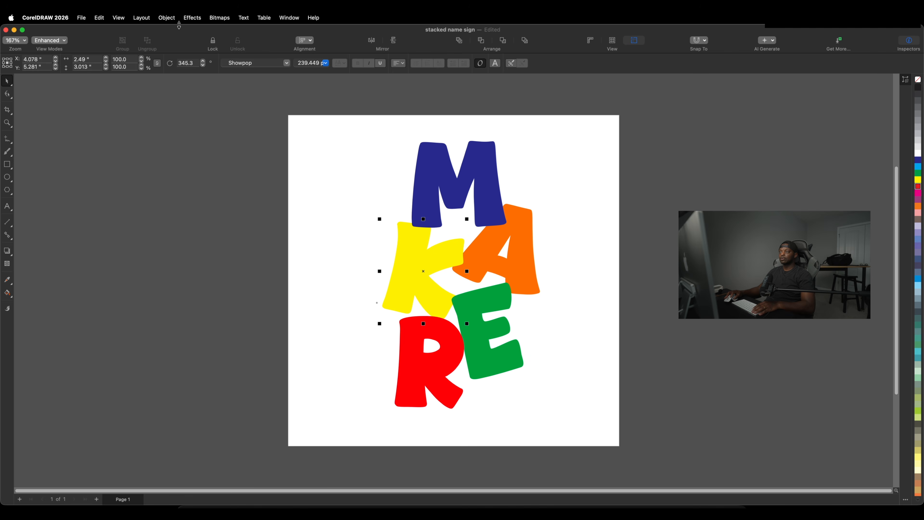
click(170, 18)
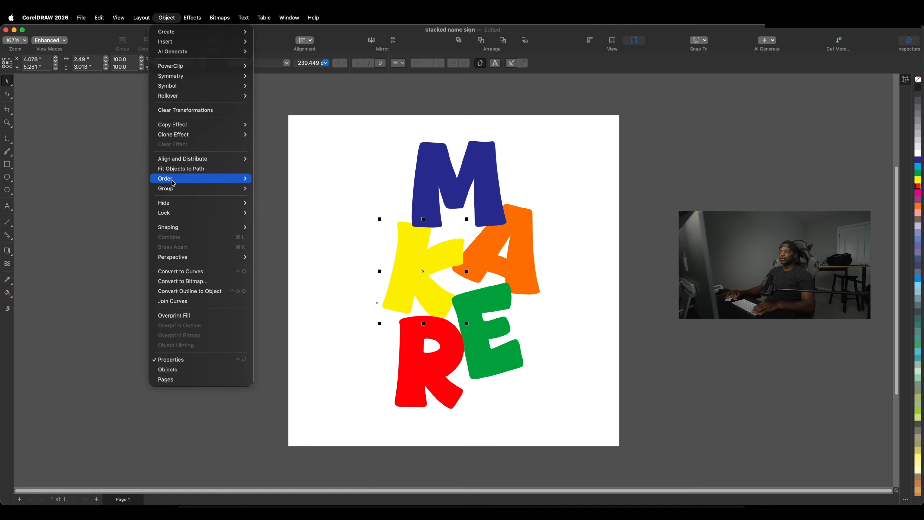
mouse_move(173, 184)
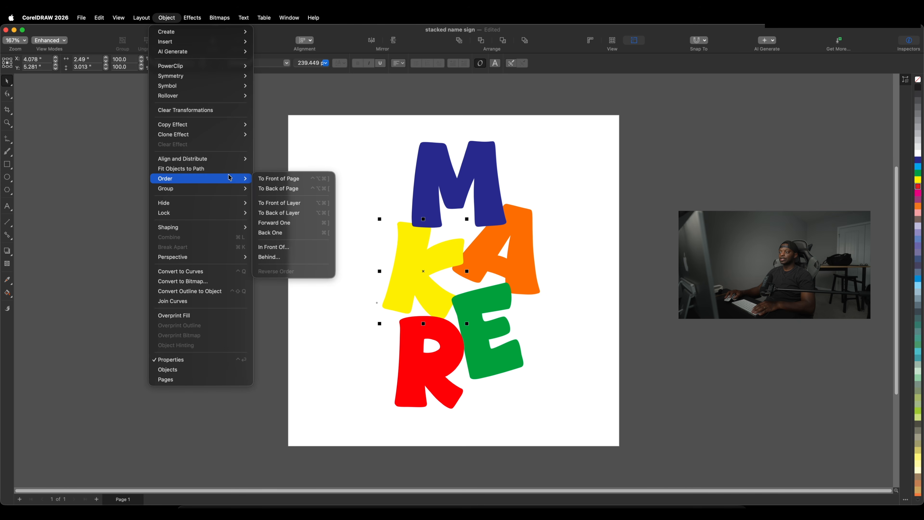
click(290, 215)
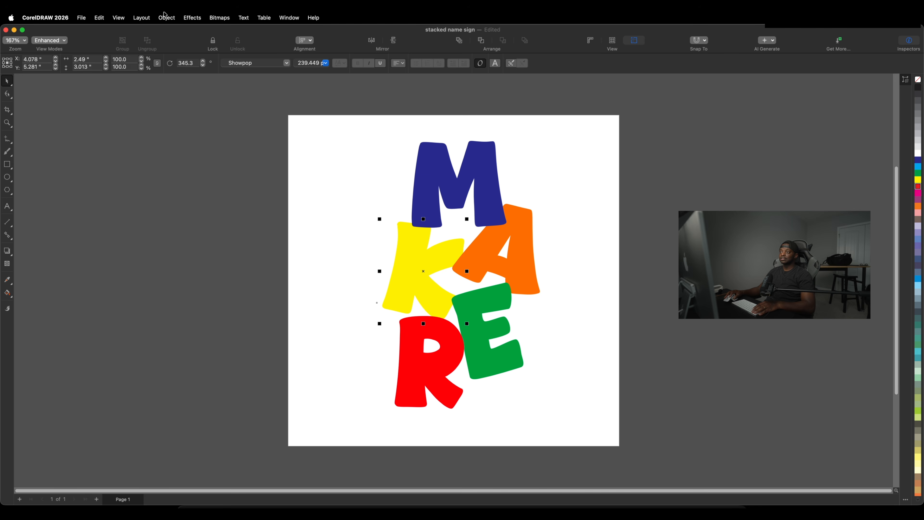
Send the green E to the back of the layer, behind the orange A and yellow K
click(487, 301)
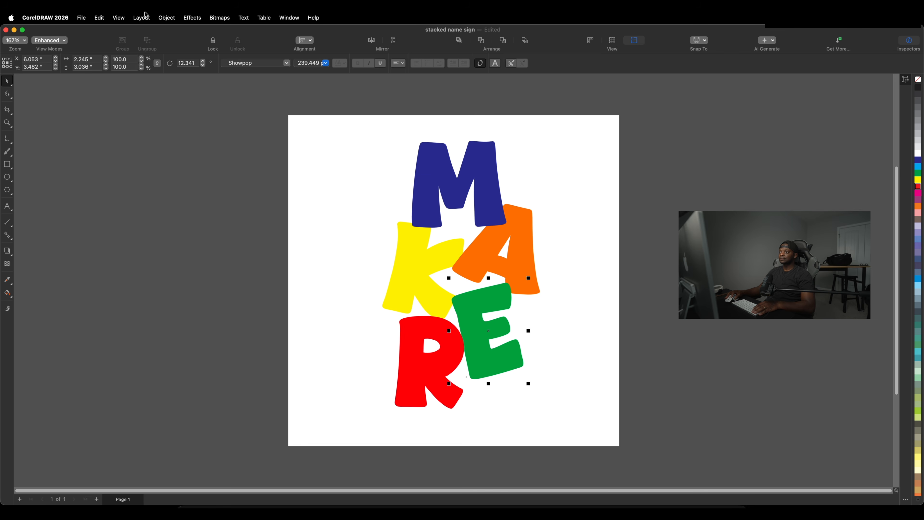
click(166, 18)
mouse_move(190, 179)
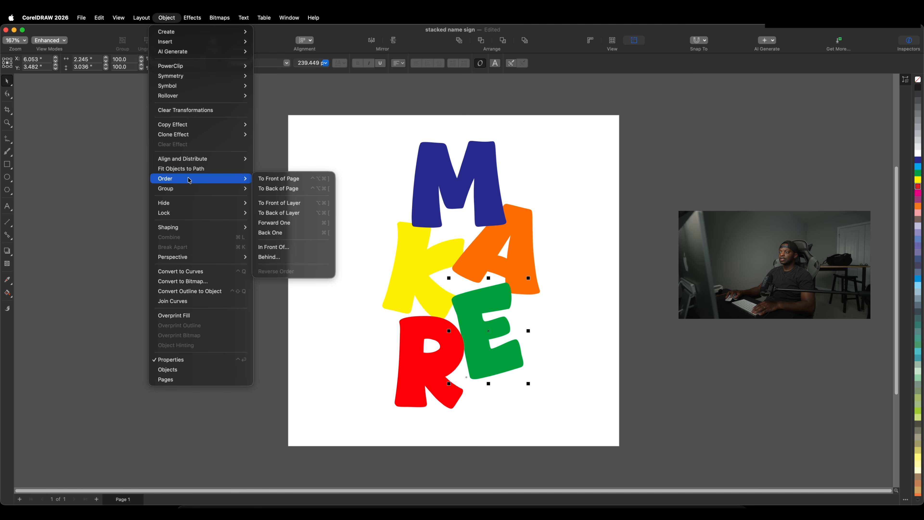
click(285, 213)
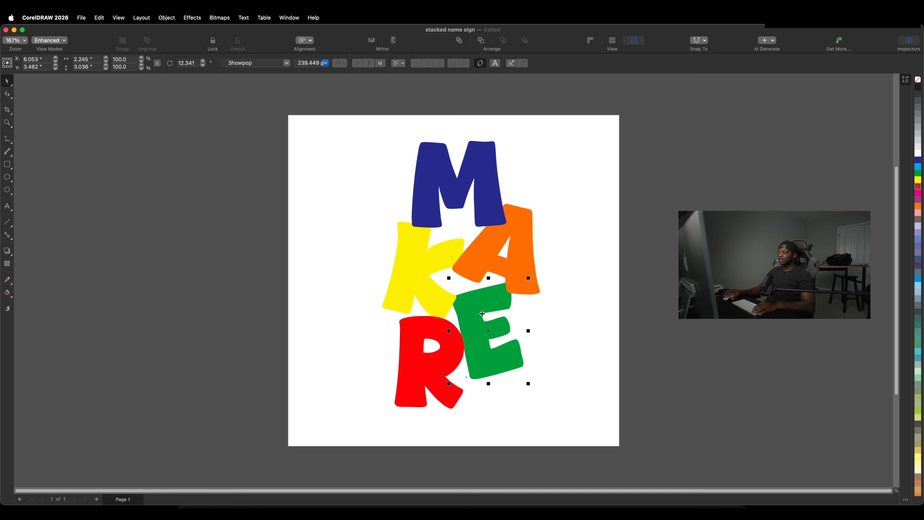
Send the red R to the back of the page, behind the yellow K and green E
click(451, 366)
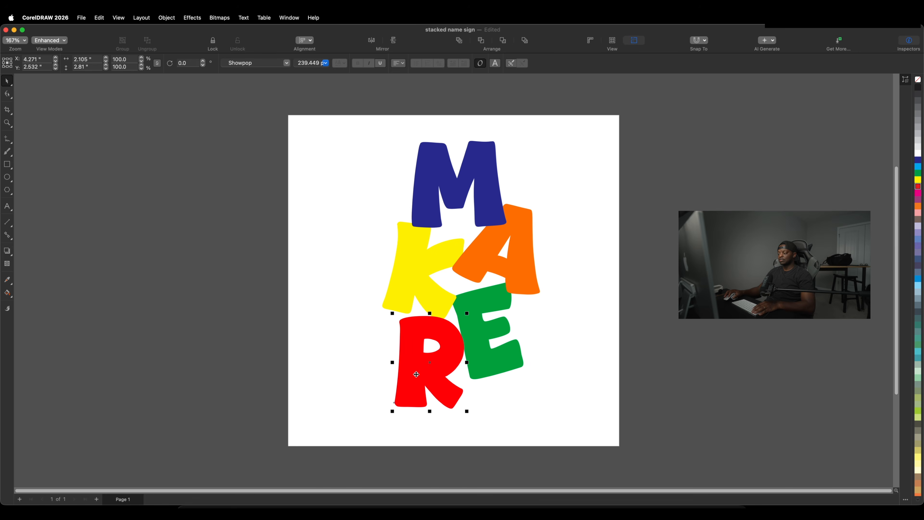
click(167, 17)
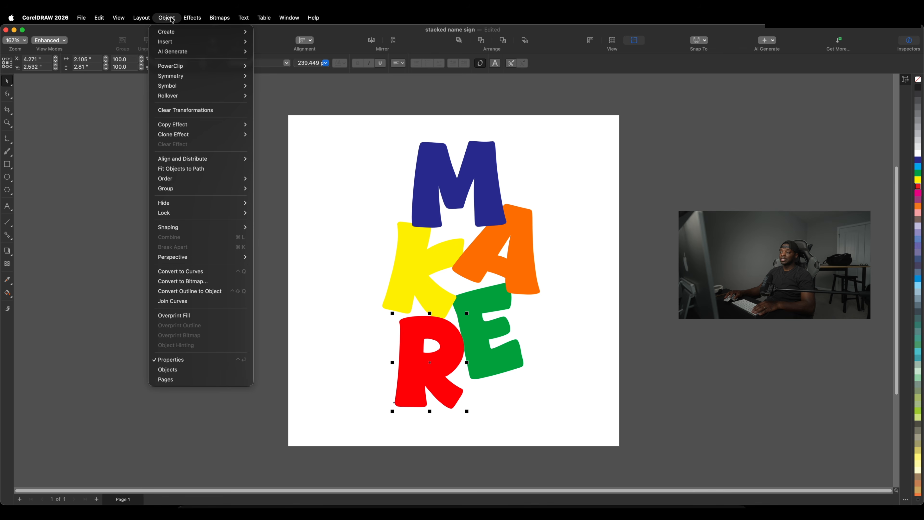
mouse_move(178, 188)
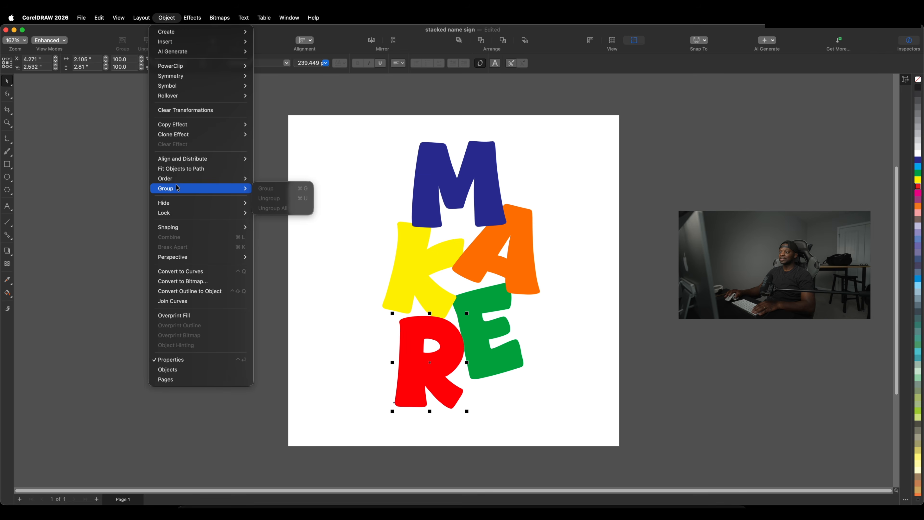
mouse_move(206, 180)
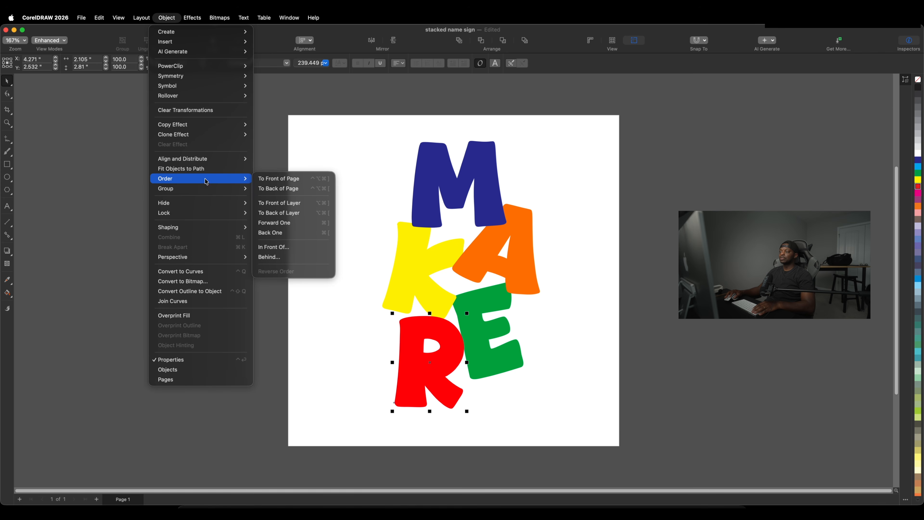
click(265, 192)
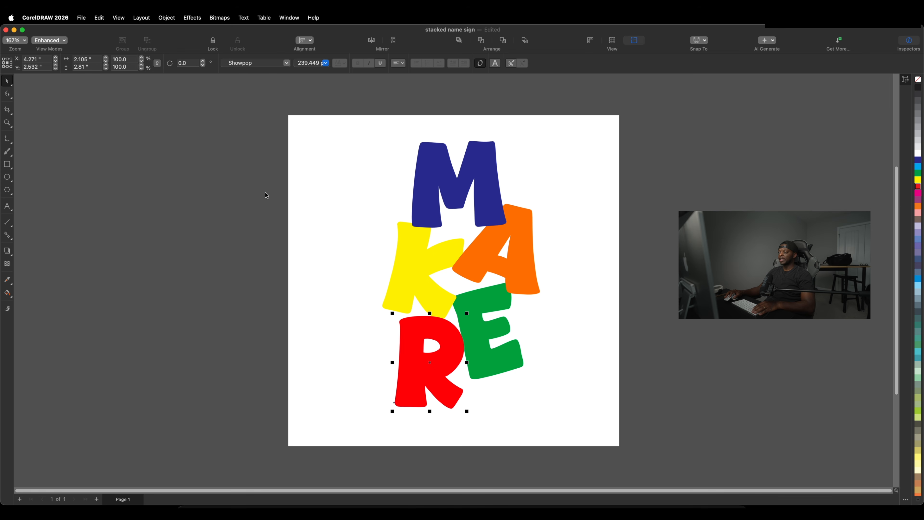
click(593, 354)
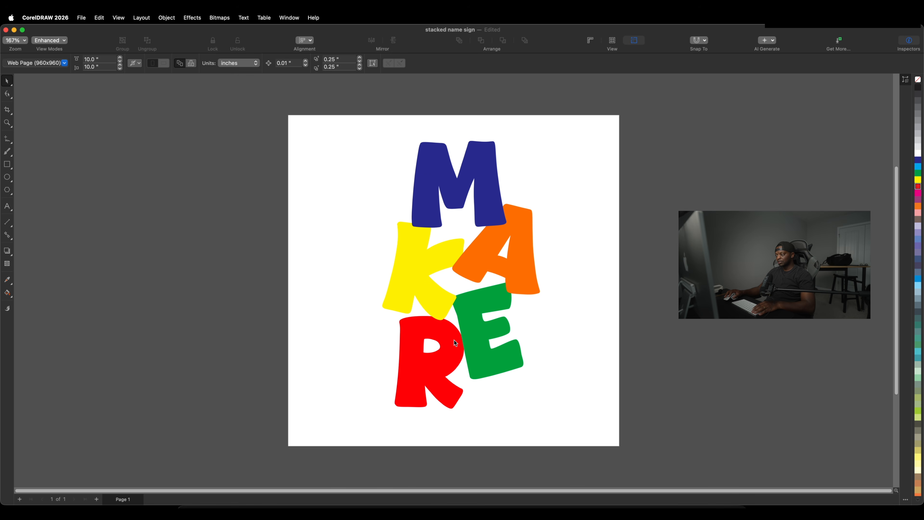
Shift the red R about 0.1 inch right and 0.1 inch up so it tucks further under the K and E
click(455, 342)
drag(454, 342, 456, 341)
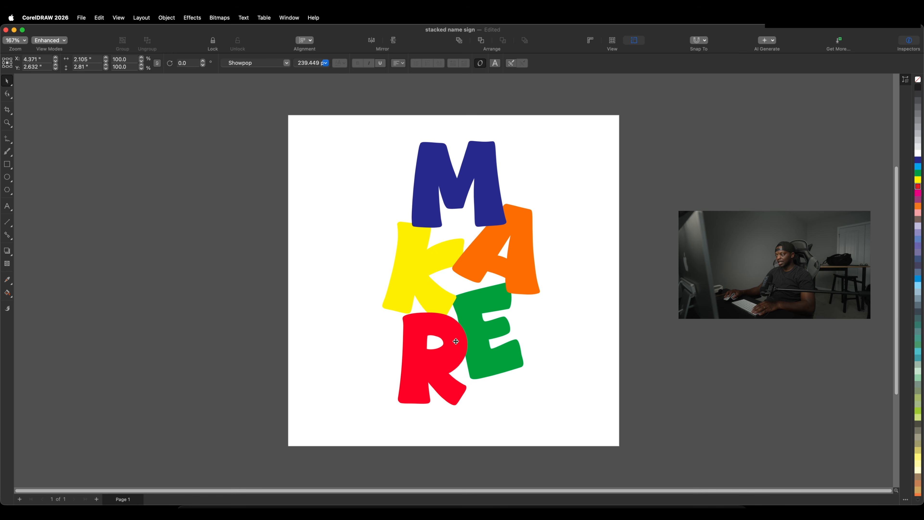
click(602, 342)
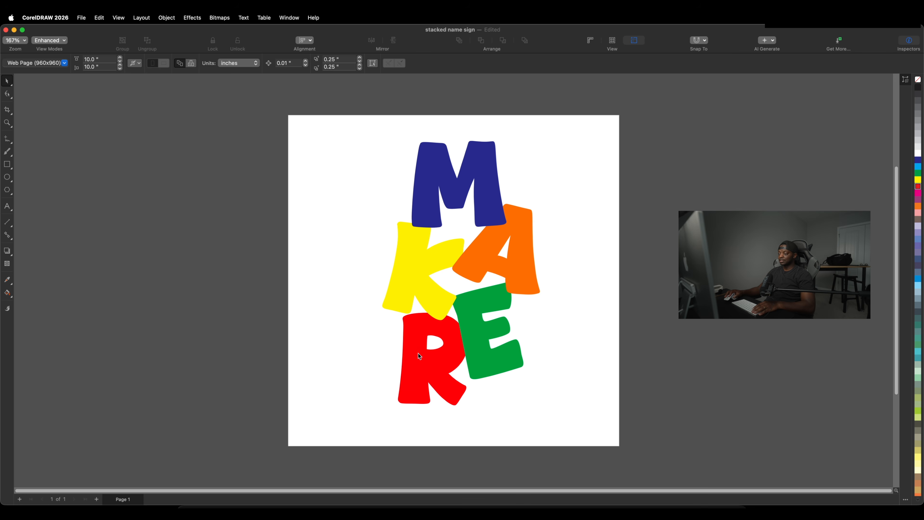
Add a second page after Page 1 and copy the blue M from Page 1
click(97, 499)
click(125, 500)
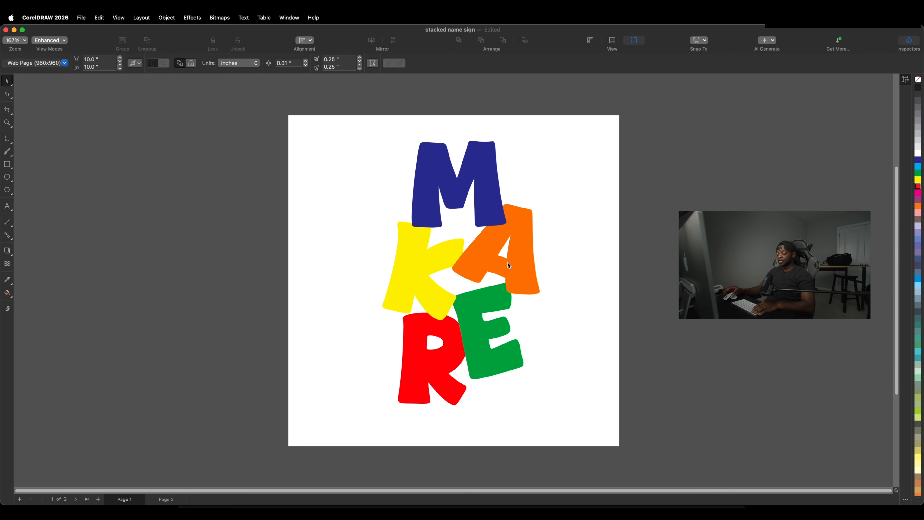
click(438, 180)
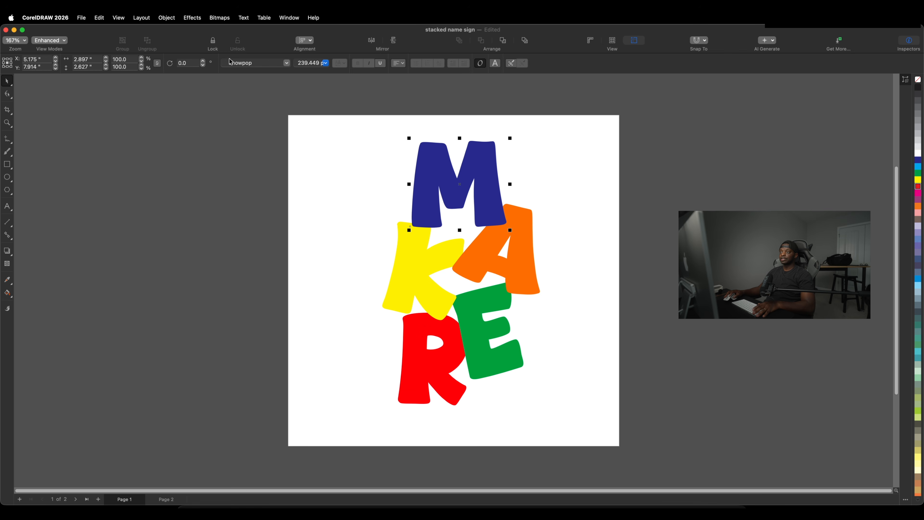
click(99, 18)
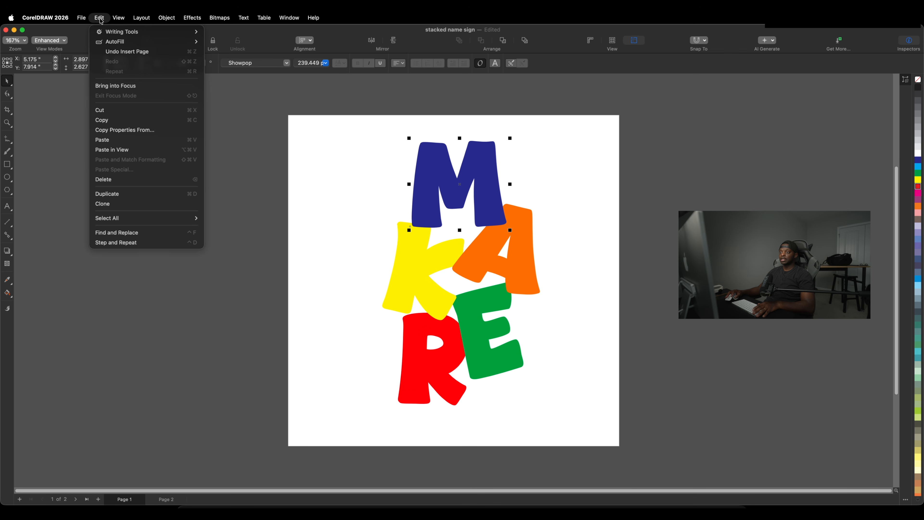
click(105, 119)
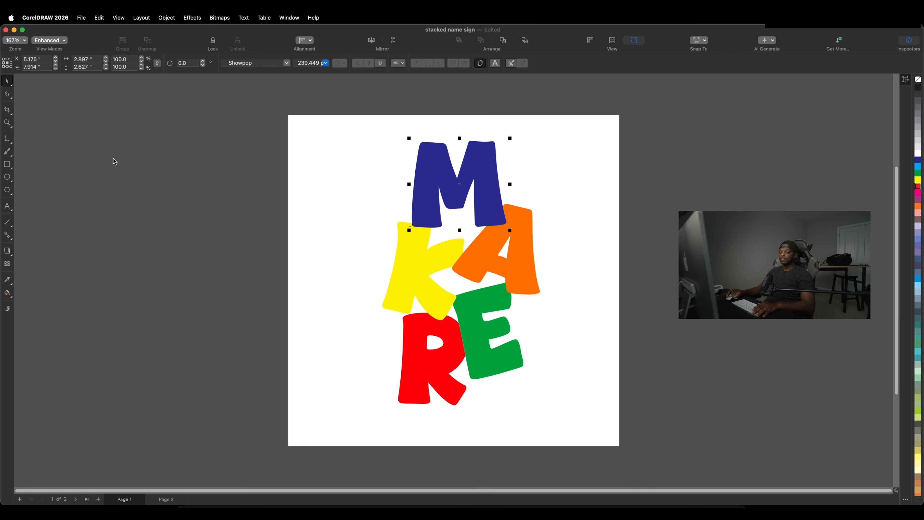
Paste the blue M onto Page 2 and move it to the page's upper-left corner
click(161, 502)
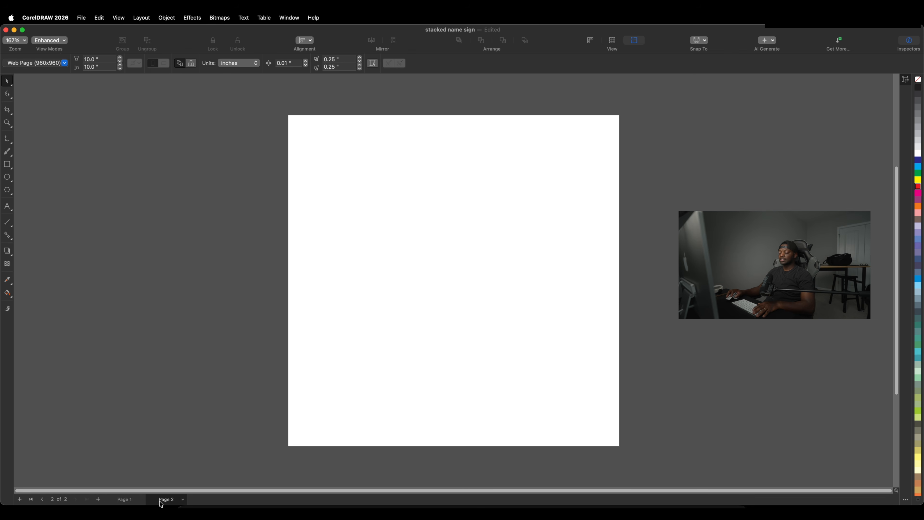
click(97, 19)
click(107, 141)
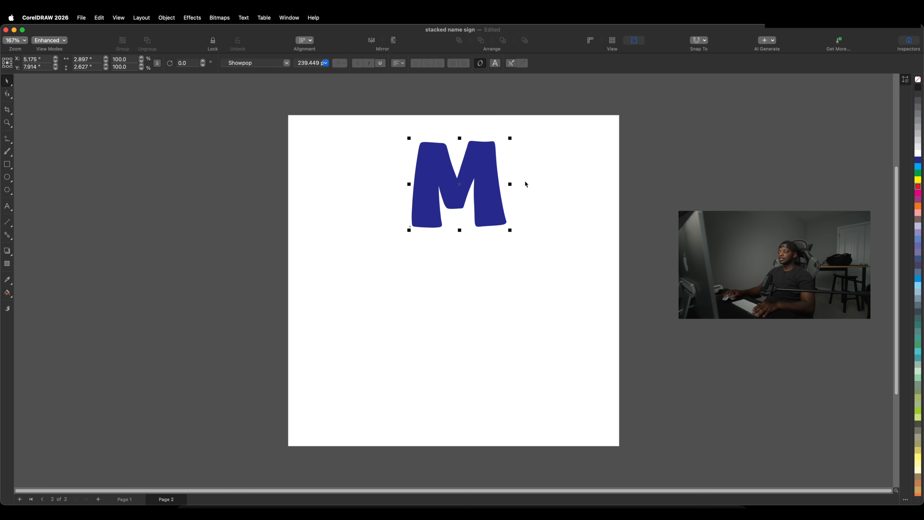
drag(480, 171, 373, 155)
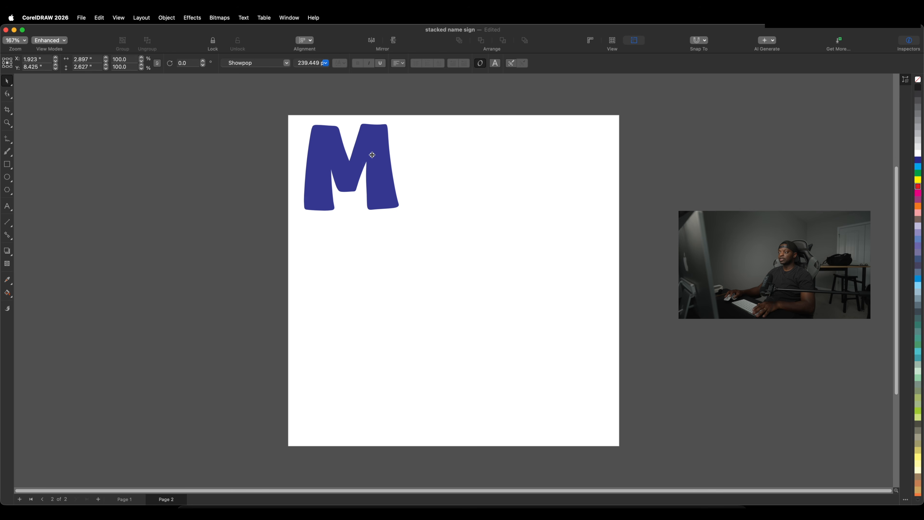
click(470, 219)
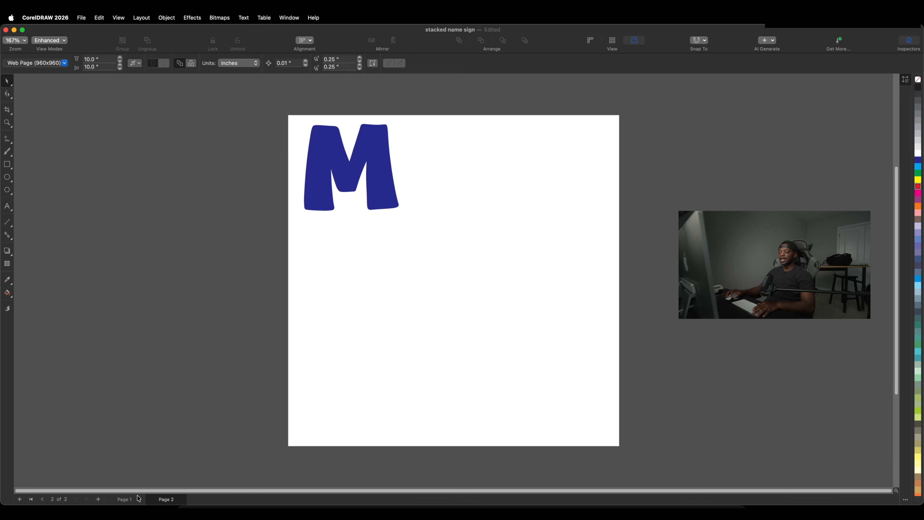
Create a Smart Fill shape from the visible part of the orange A on Page 1 and cut it
click(126, 502)
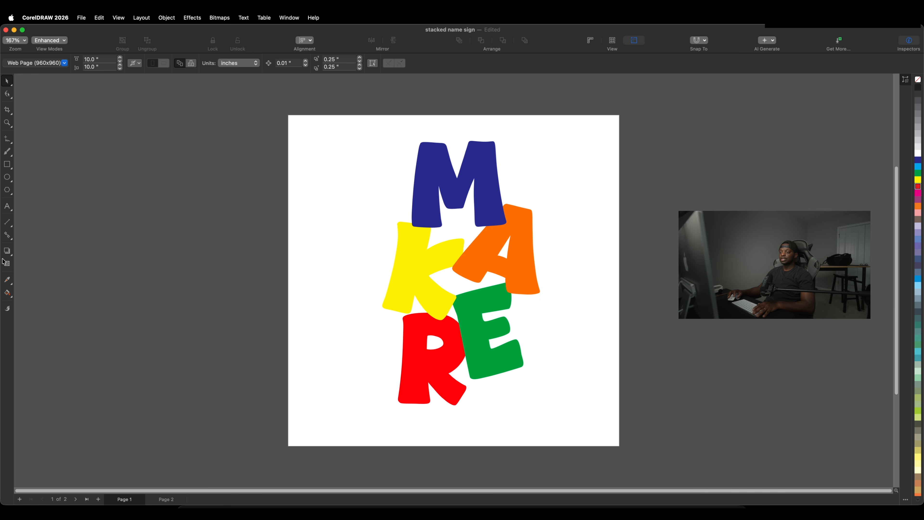
click(12, 300)
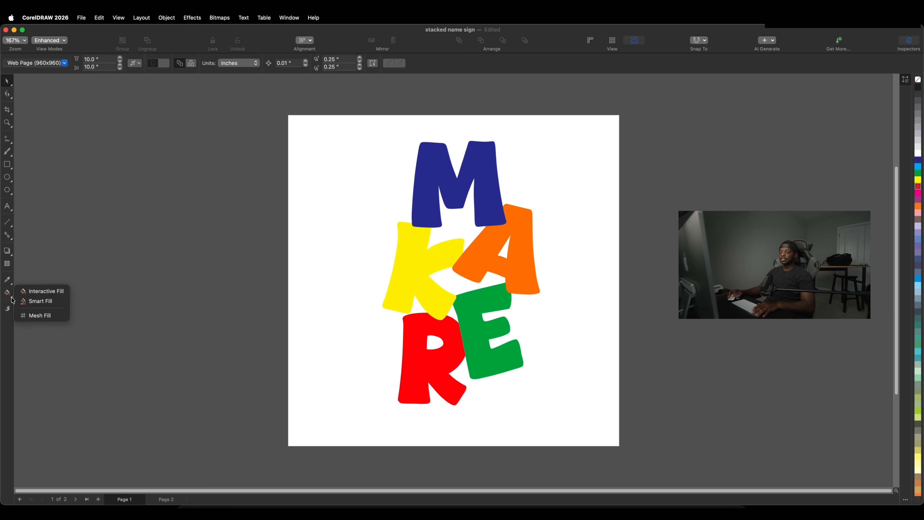
click(43, 301)
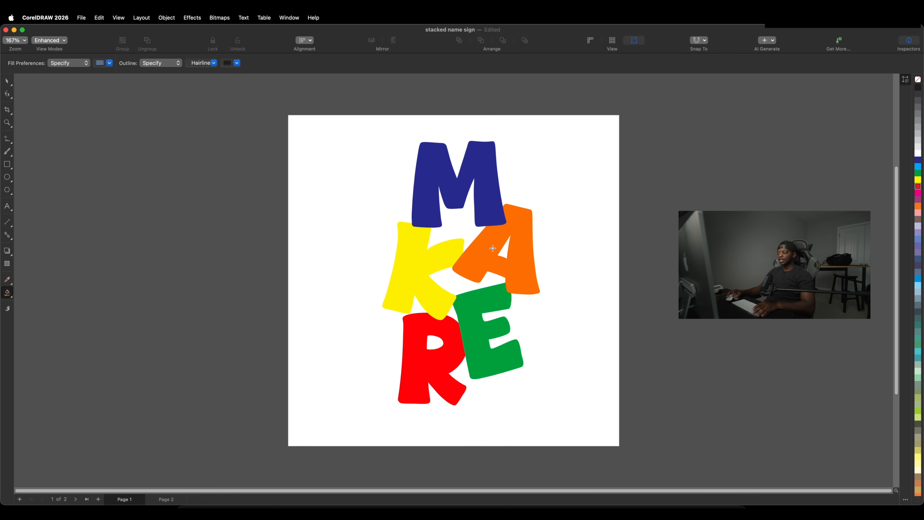
click(492, 248)
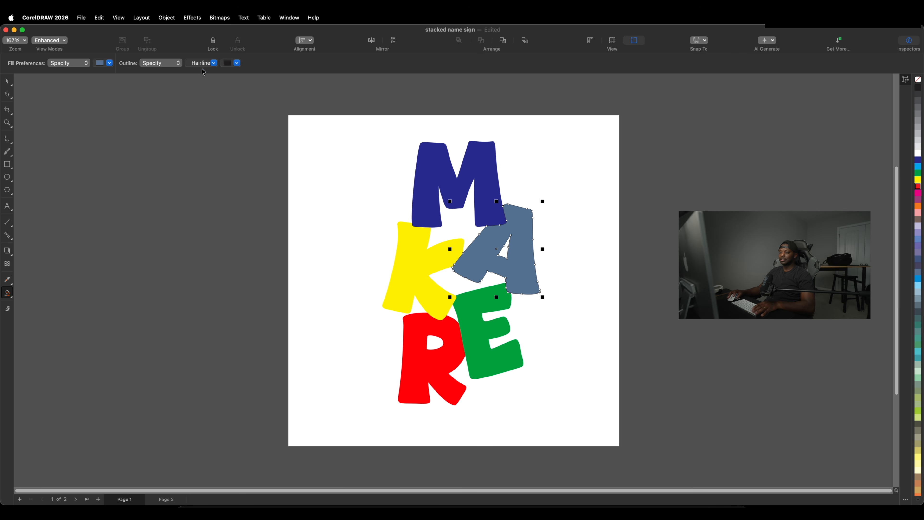
click(99, 19)
click(104, 115)
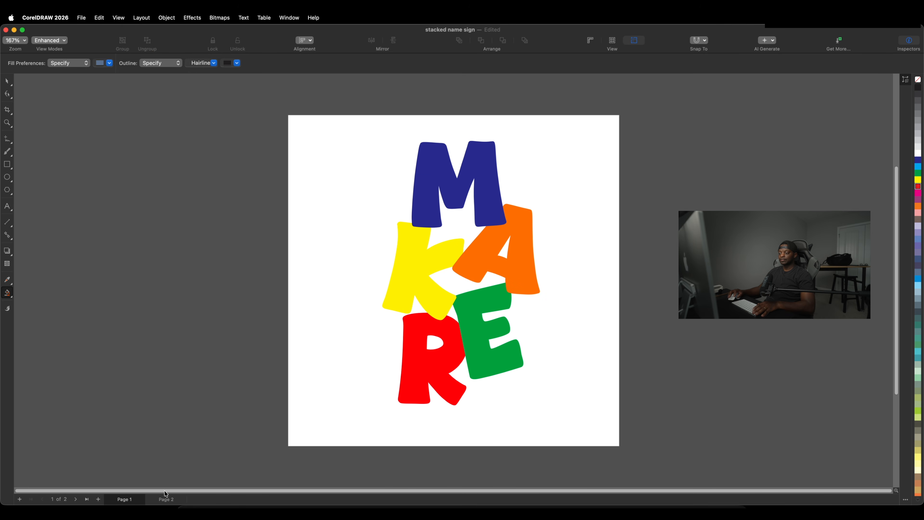
Paste the cut A shape onto Page 2 and fill it orange
click(165, 499)
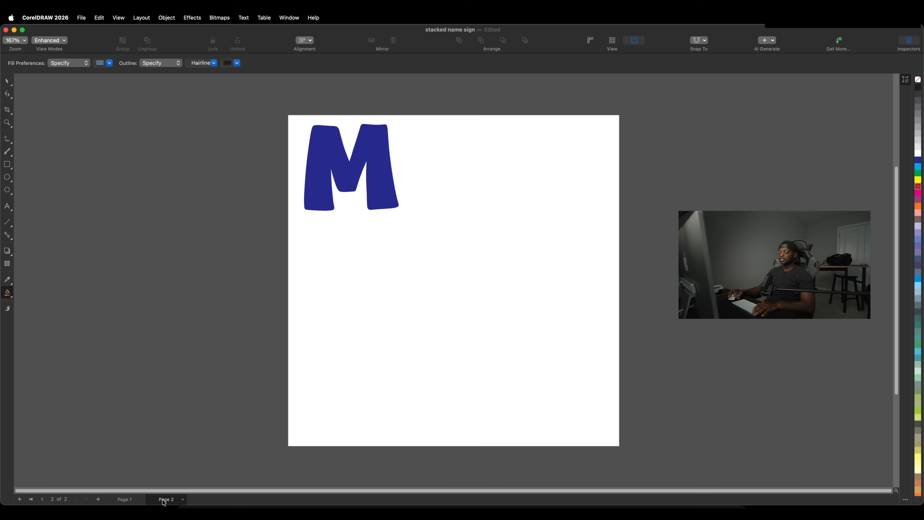
click(99, 18)
click(103, 141)
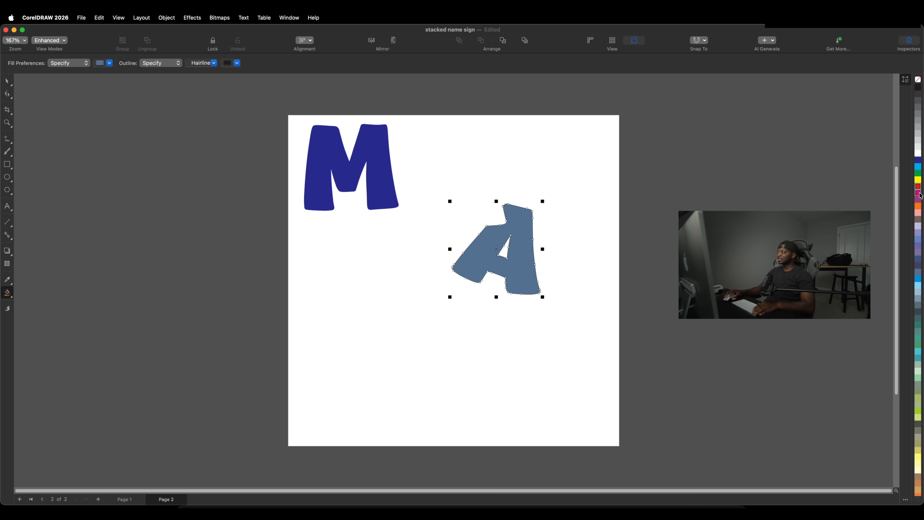
click(919, 207)
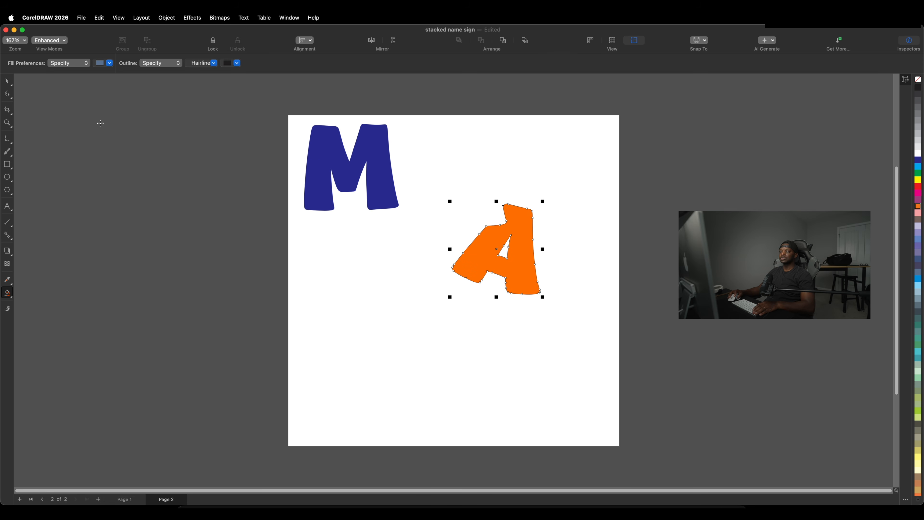
Move the orange A on Page 2 up beside the blue M, to its right
click(7, 81)
click(574, 262)
drag(523, 268, 481, 196)
click(563, 209)
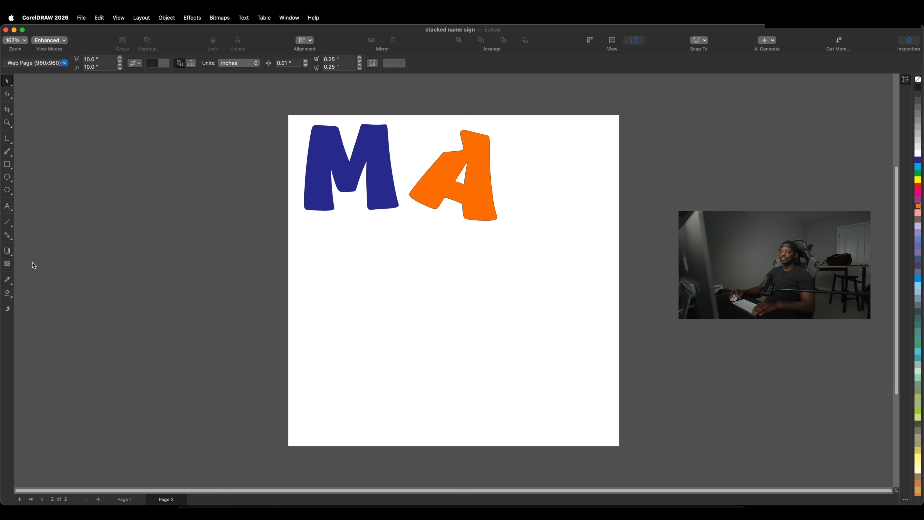
Create a Smart Fill shape from the visible part of the yellow K on Page 1 and cut it
click(127, 499)
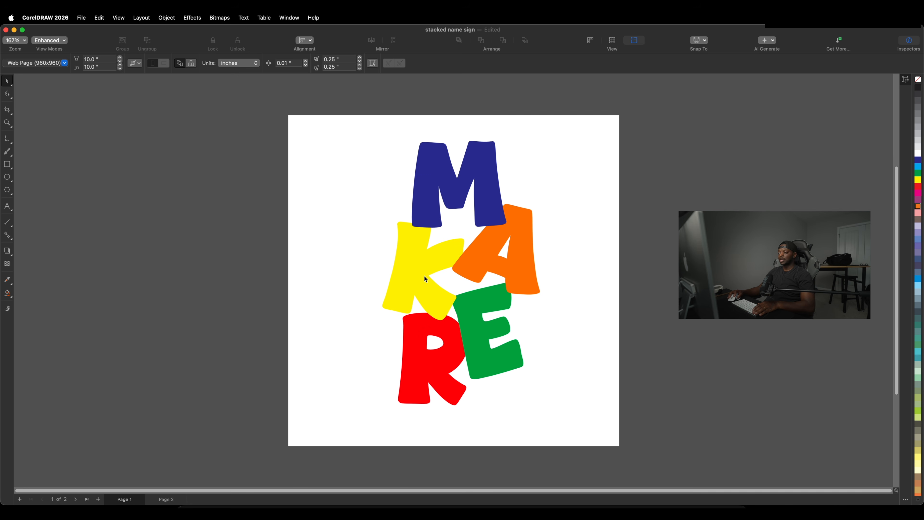
click(7, 293)
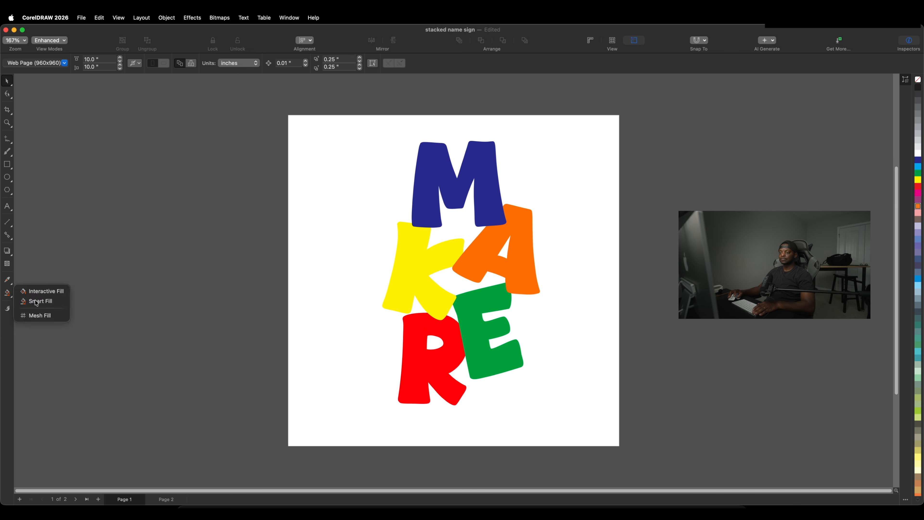
click(23, 301)
click(406, 275)
click(97, 18)
click(103, 108)
Paste the cut K shape onto Page 2
click(168, 500)
click(98, 18)
click(103, 140)
click(127, 501)
click(166, 500)
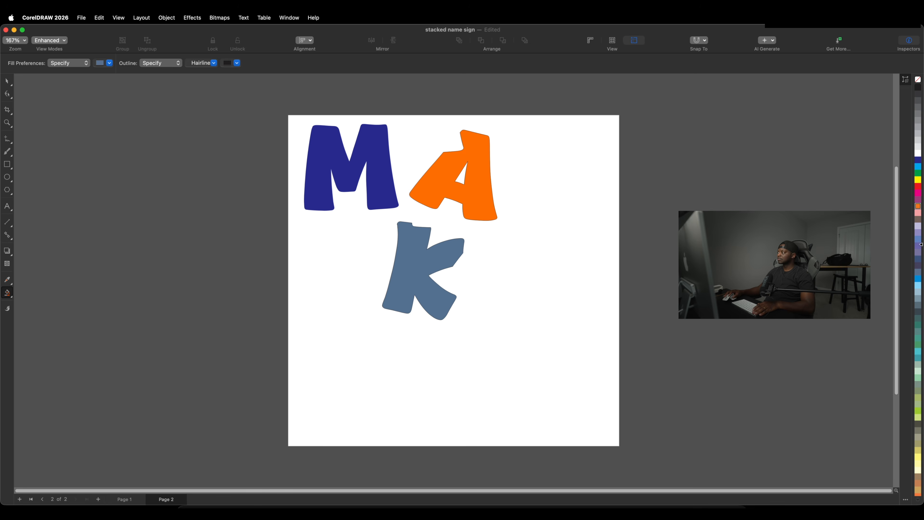
Fill the K shape on Page 2 yellow and move it to the right of the orange A
click(8, 82)
click(413, 275)
key(Delete)
click(412, 275)
drag(413, 275, 547, 182)
click(95, 444)
Create a Smart Fill shape from the visible part of the green E on Page 1 and cut it
click(119, 498)
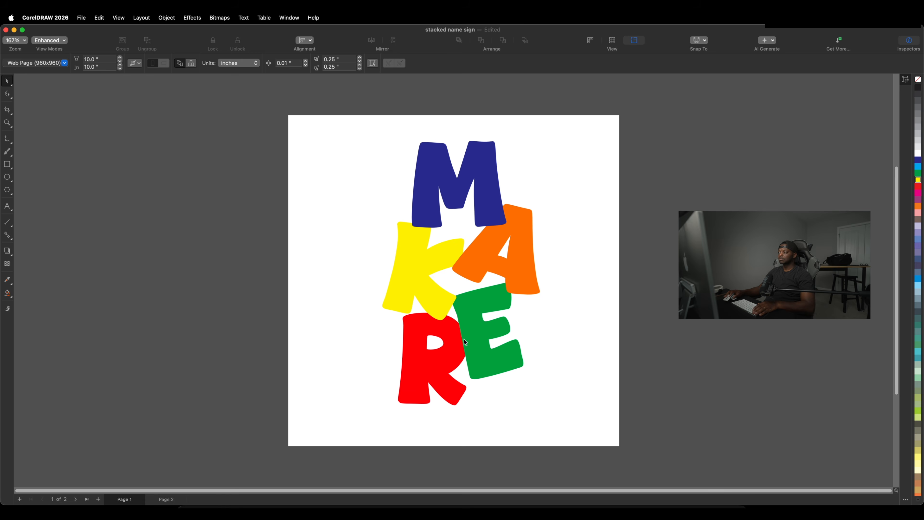
click(7, 294)
click(12, 296)
click(26, 300)
click(481, 359)
click(103, 19)
click(123, 110)
Paste the cut E shape onto Page 2 and fill it green
click(168, 499)
click(101, 18)
click(121, 129)
click(918, 173)
Move the green E on Page 2 below the blue M to start a second row
click(7, 81)
click(418, 350)
drag(473, 335, 329, 285)
click(219, 393)
Create a Smart Fill shape from the visible part of the red R on Page 1 and cut it
click(124, 500)
click(10, 296)
click(422, 366)
click(100, 18)
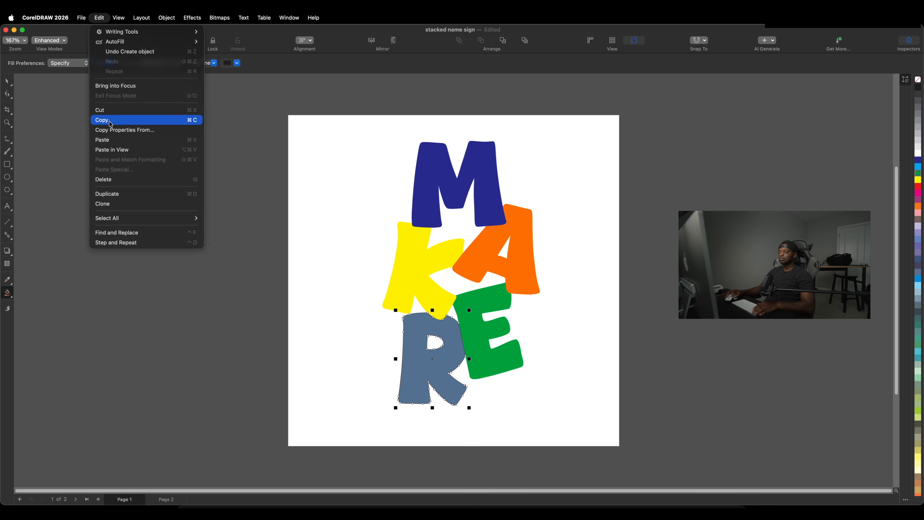
click(122, 115)
Paste the cut R shape onto Page 2, to the right of the green E, and fill it red
key(Page_Down)
click(101, 18)
click(122, 130)
click(918, 186)
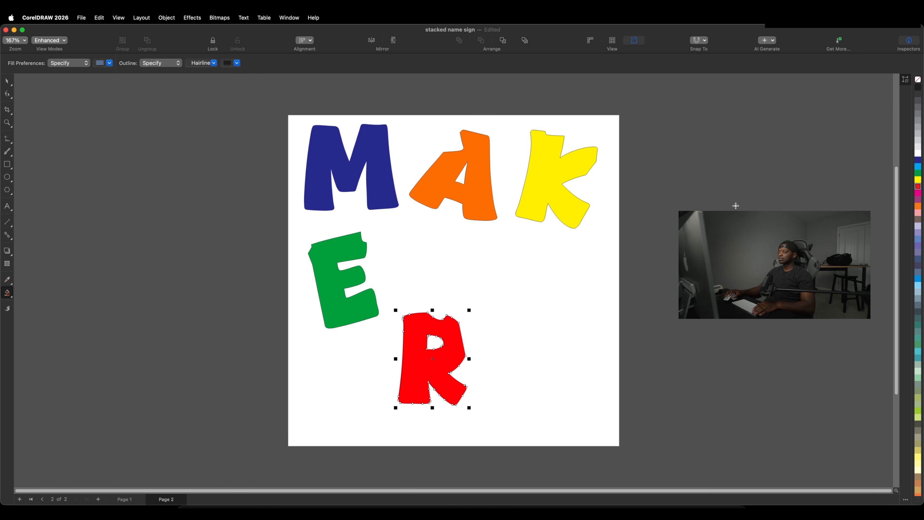
click(7, 81)
click(540, 318)
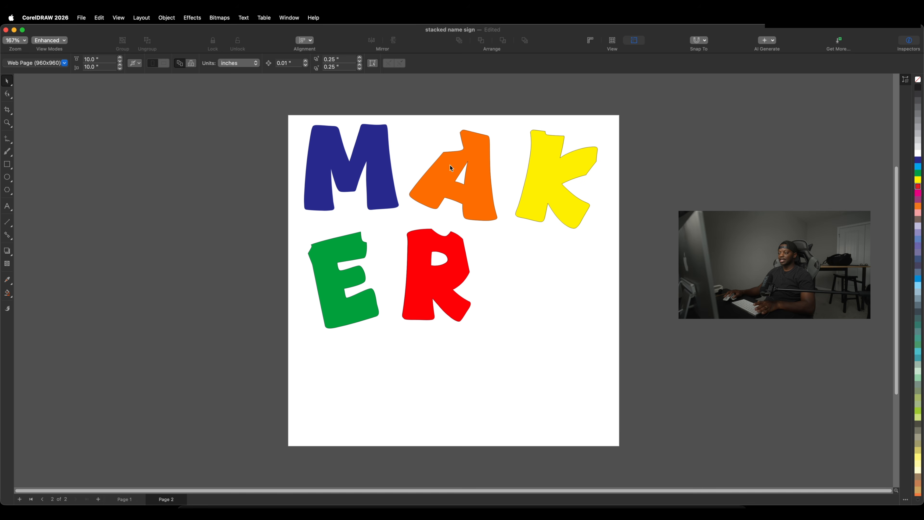
Convert the five letter shapes on Page 2 to curves and set one common outline width for all of them
drag(262, 97, 657, 369)
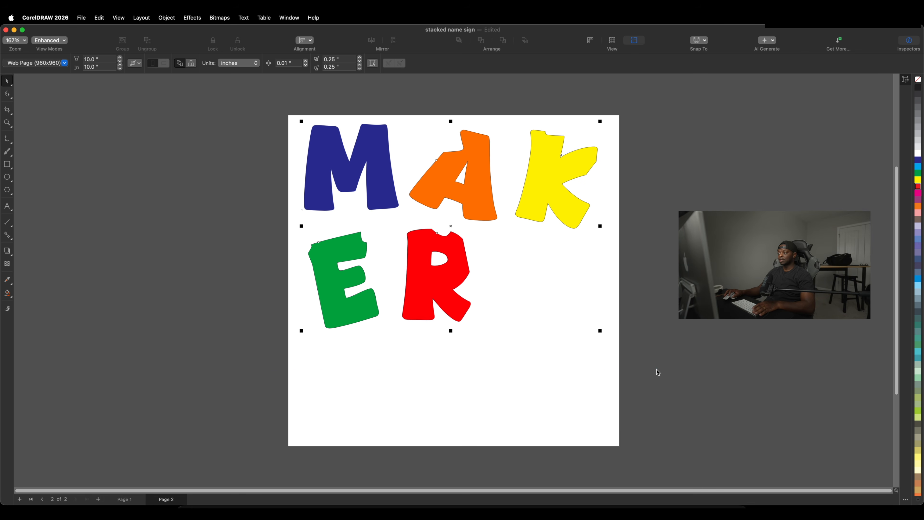
click(166, 18)
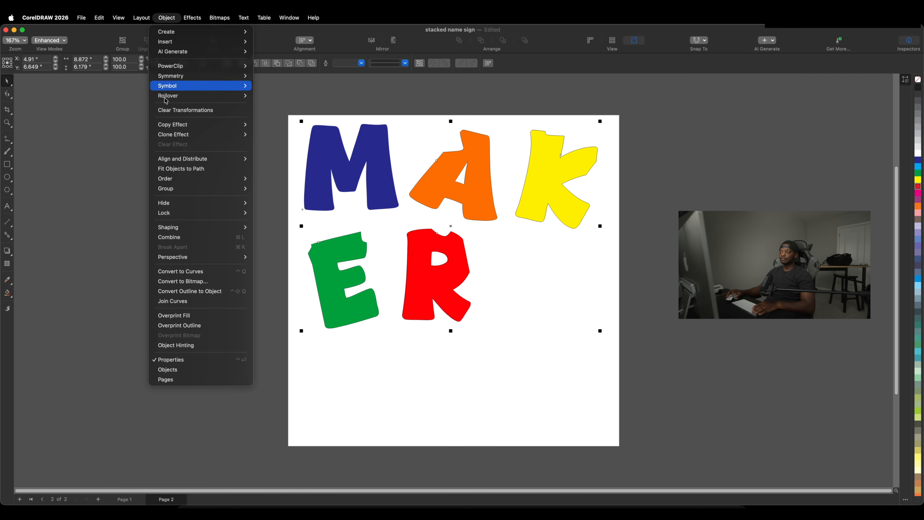
click(172, 271)
click(354, 63)
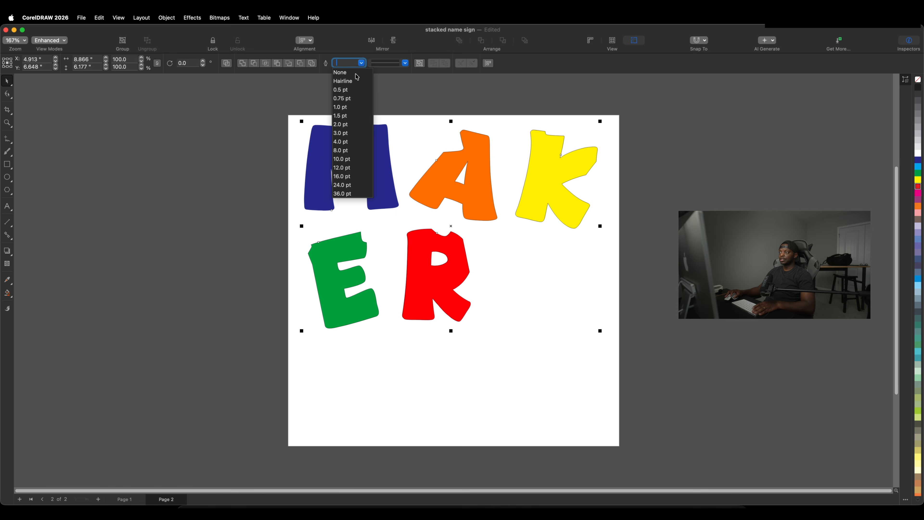
click(341, 72)
click(516, 204)
Copy all five stacked MAKER letters from Page 1
click(121, 499)
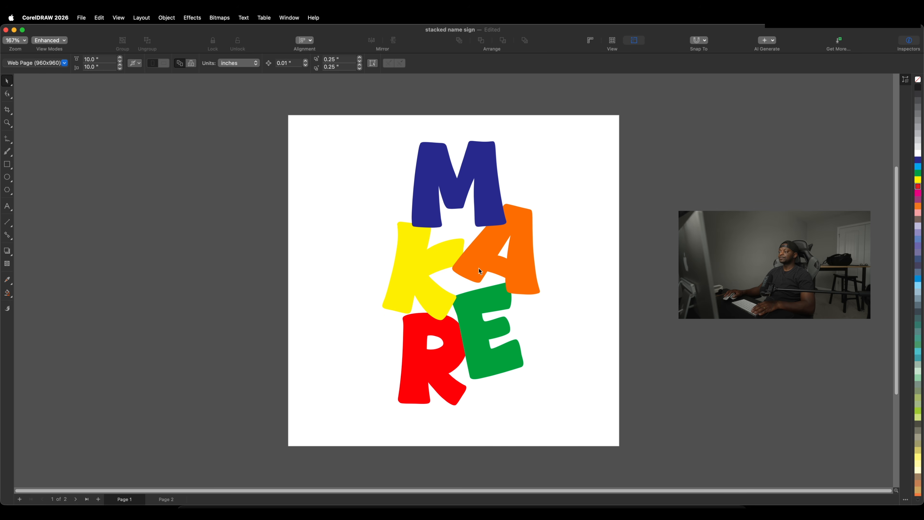
drag(379, 128, 592, 447)
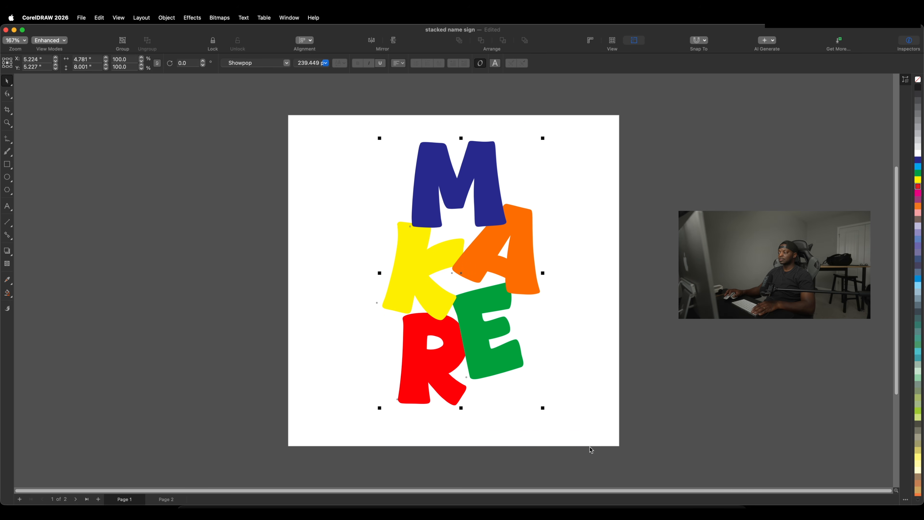
click(99, 17)
click(100, 121)
Add a Page 3 after Page 2, paste the copied letter stack onto it and fill the letters black
click(172, 494)
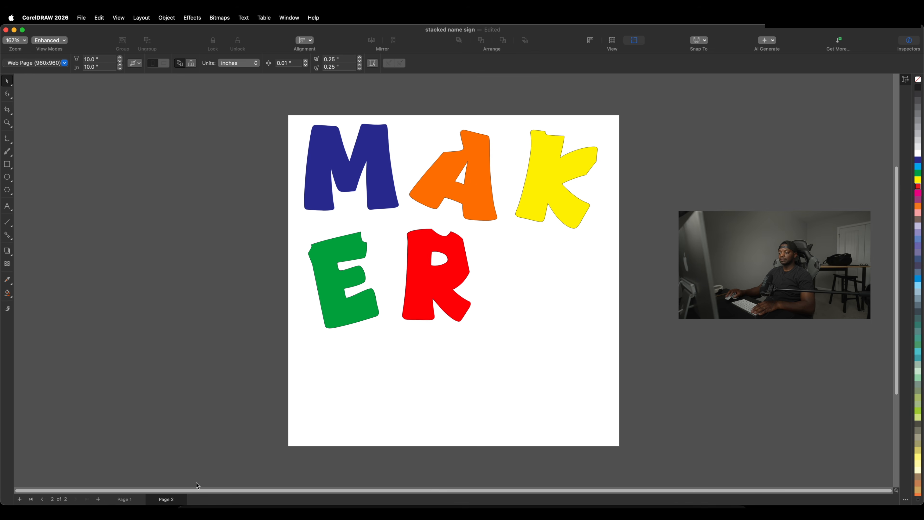
click(98, 499)
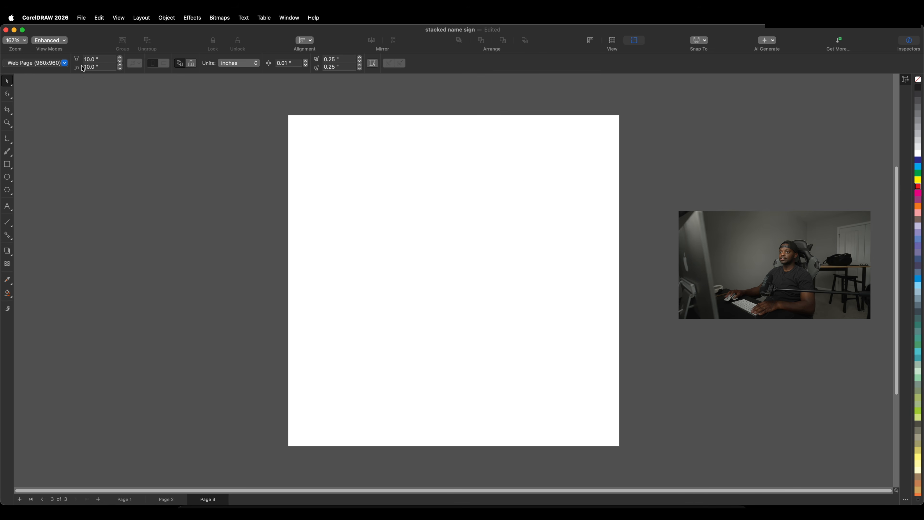
click(100, 18)
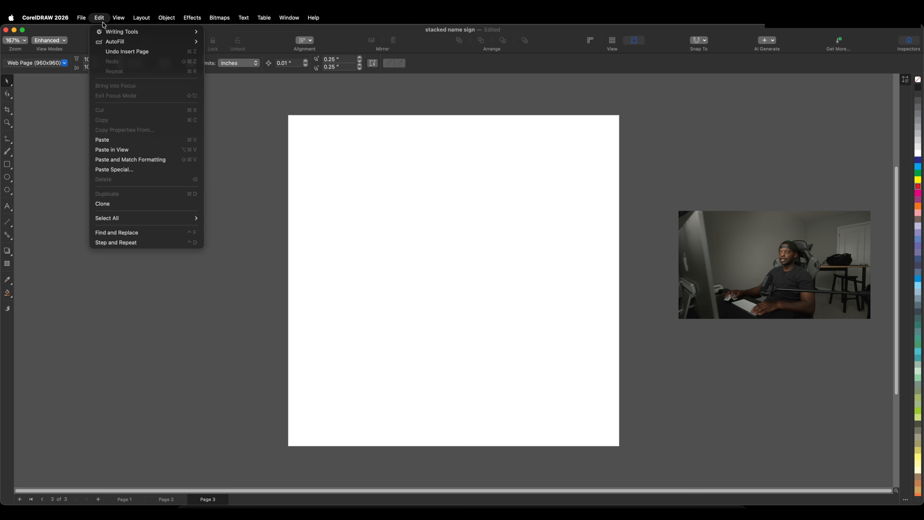
click(104, 139)
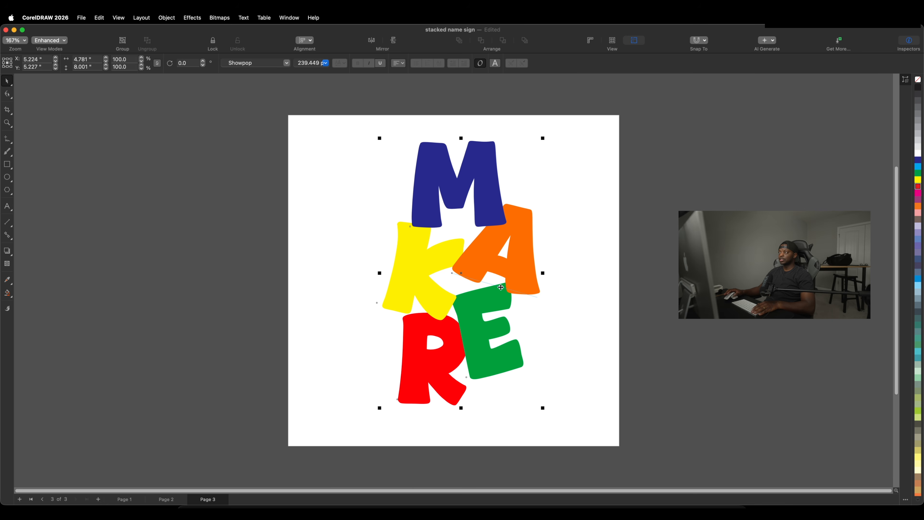
click(918, 87)
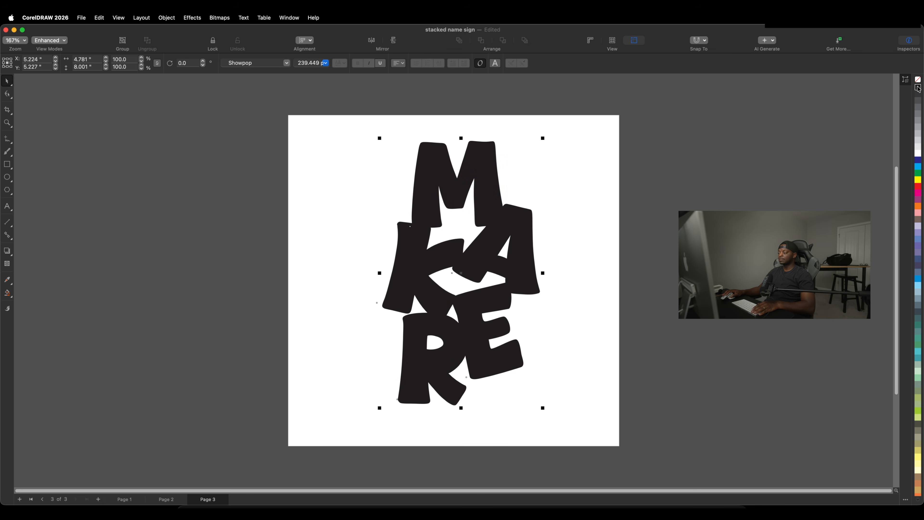
Convert the black letters to a 300 dpi Black and White (1-bit) bitmap and run a Quick Trace on it
click(220, 18)
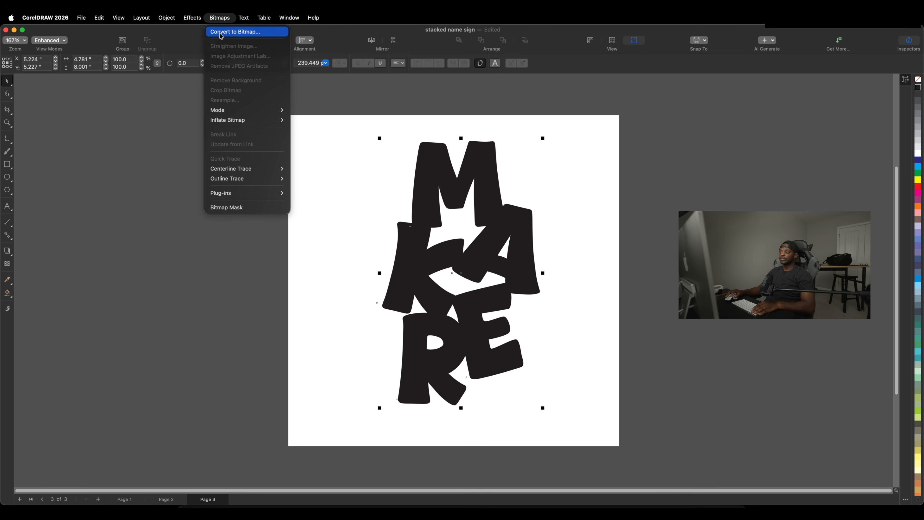
click(243, 33)
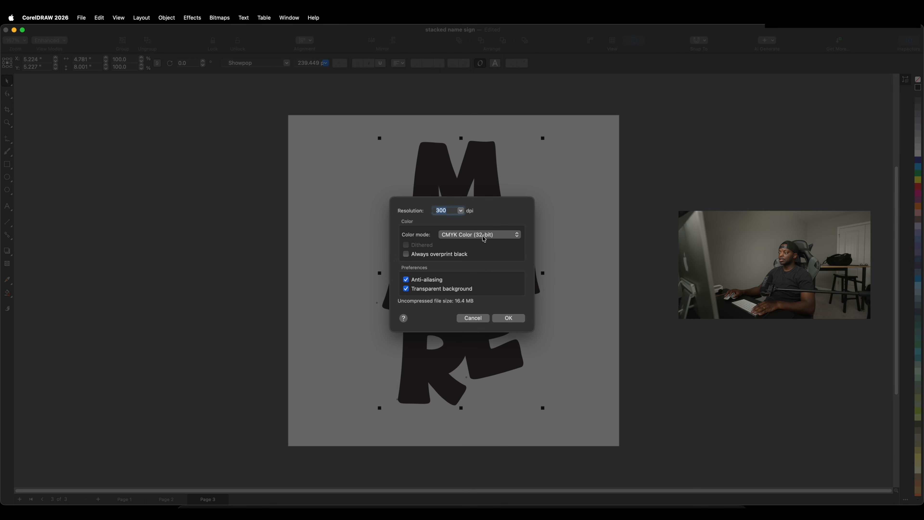
click(484, 235)
click(484, 184)
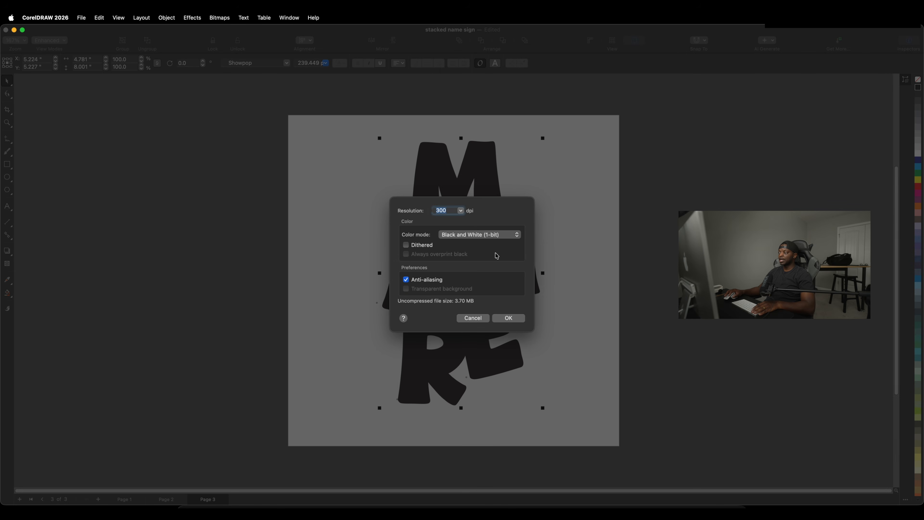
click(521, 318)
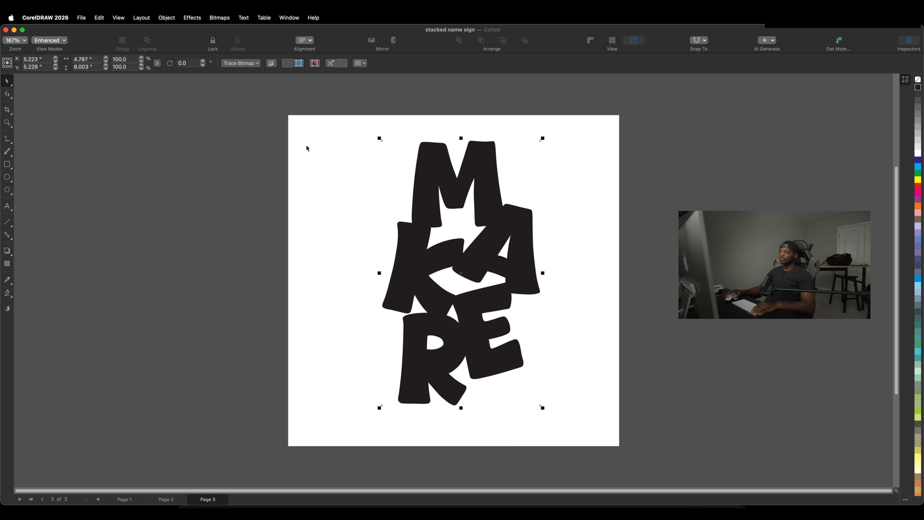
click(254, 67)
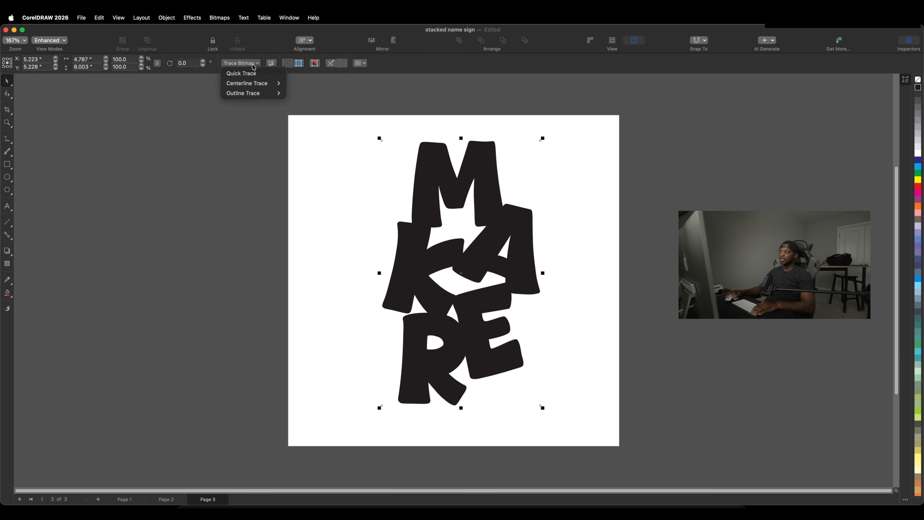
click(246, 77)
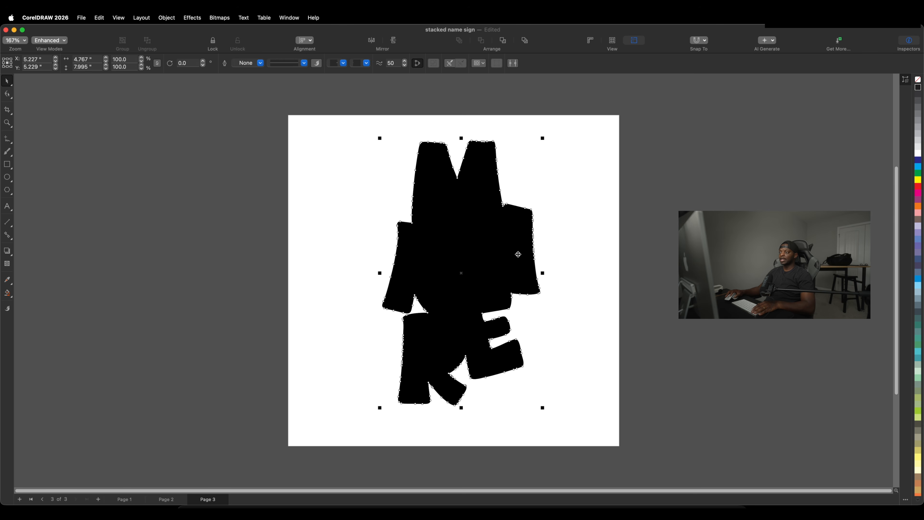
click(329, 138)
click(493, 251)
drag(492, 250, 374, 253)
key(super+z)
Send the traced silhouette to the back of the page and delete the bitmap lying over it
click(585, 210)
click(507, 246)
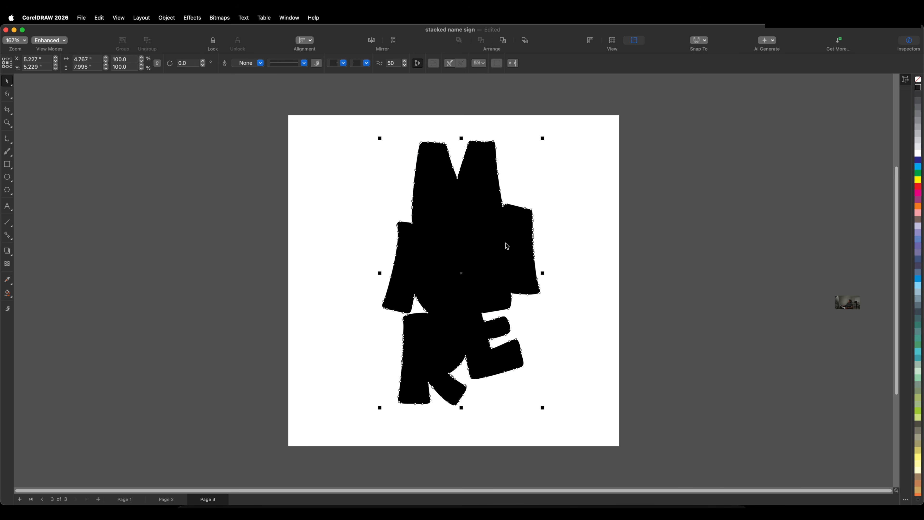
click(166, 18)
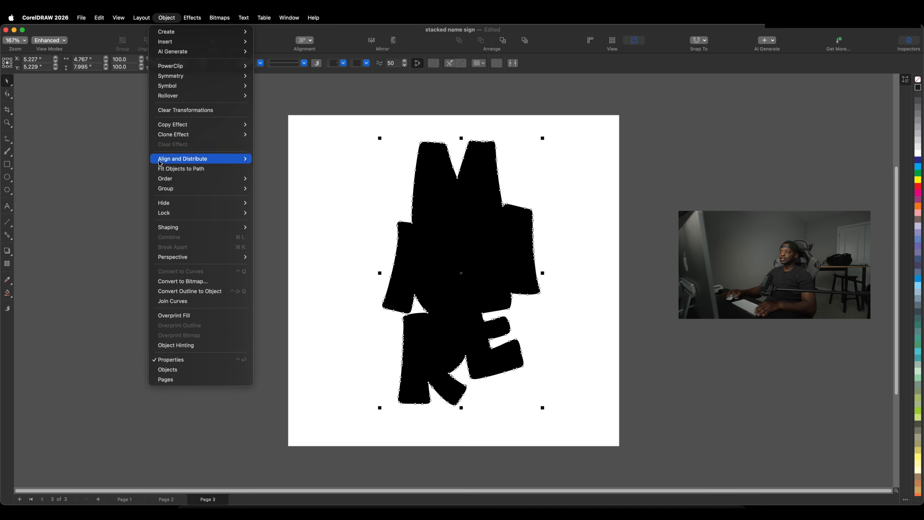
mouse_move(165, 178)
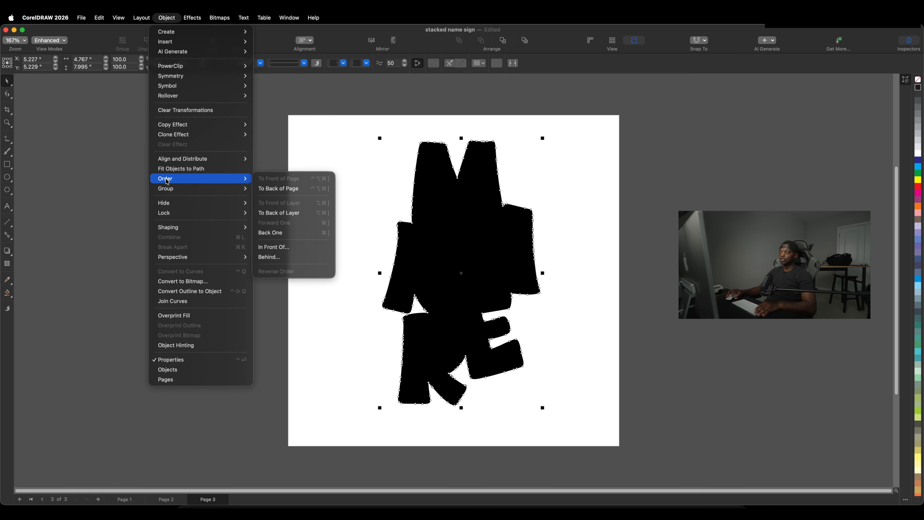
click(281, 189)
click(333, 170)
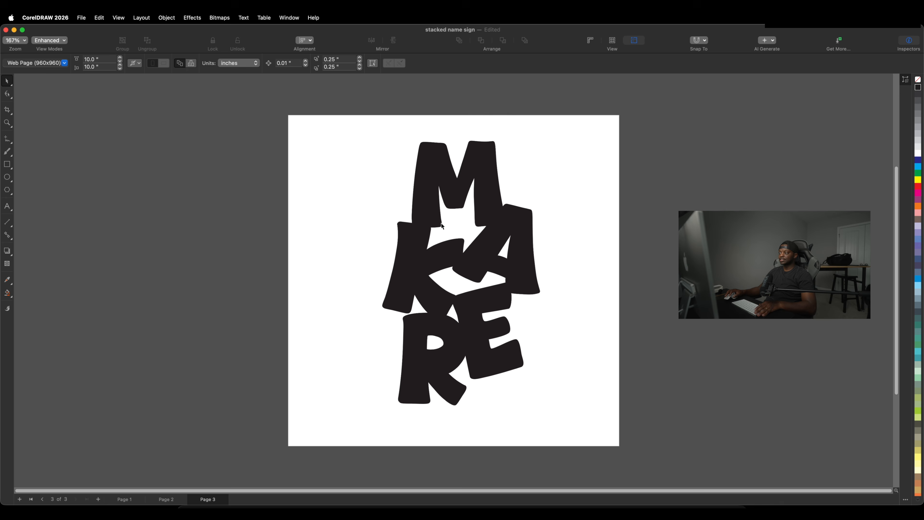
click(440, 215)
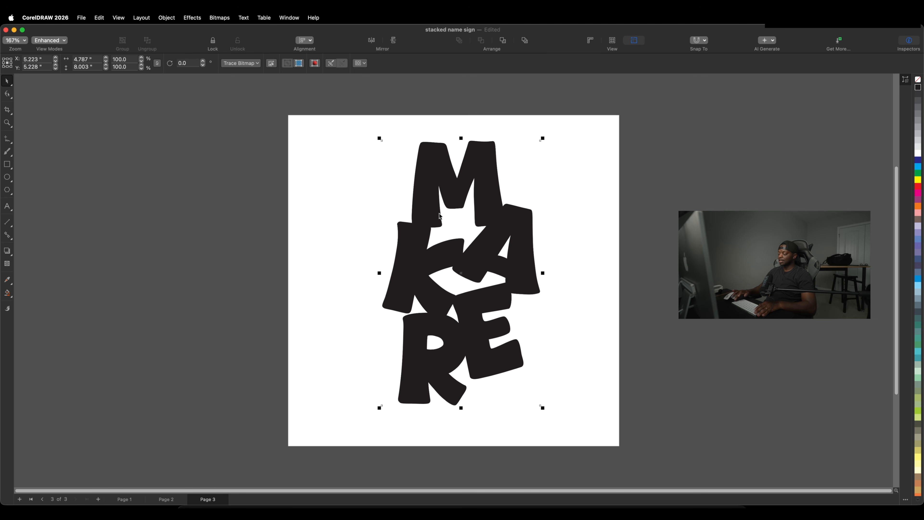
key(Delete)
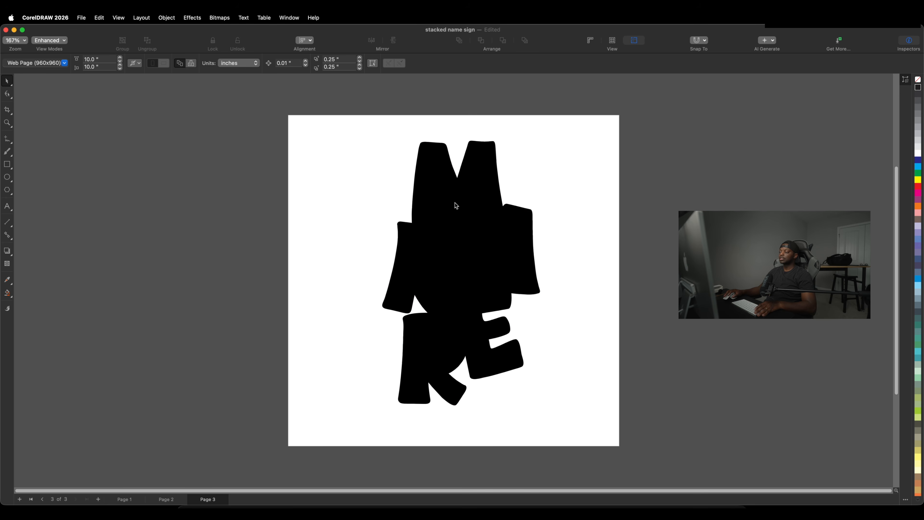
Give the traced silhouette a Hairline outline and remove its black fill
click(483, 254)
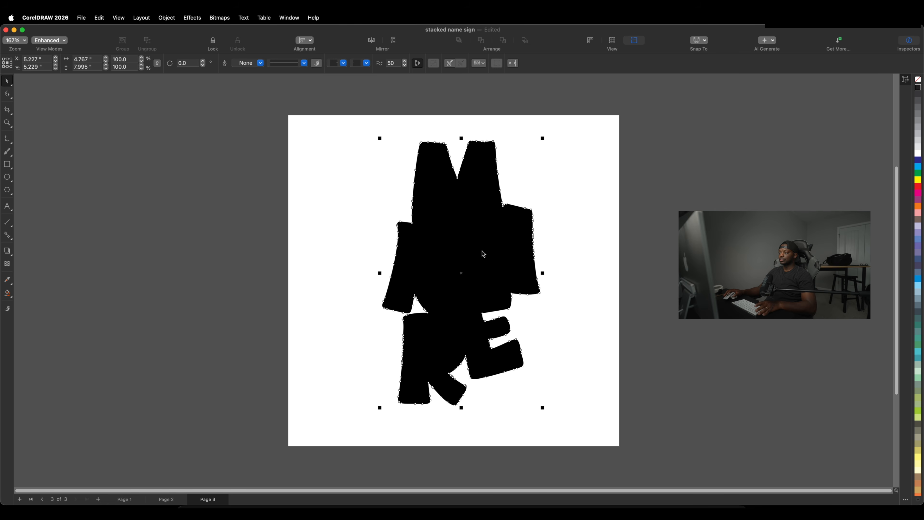
click(260, 64)
click(242, 81)
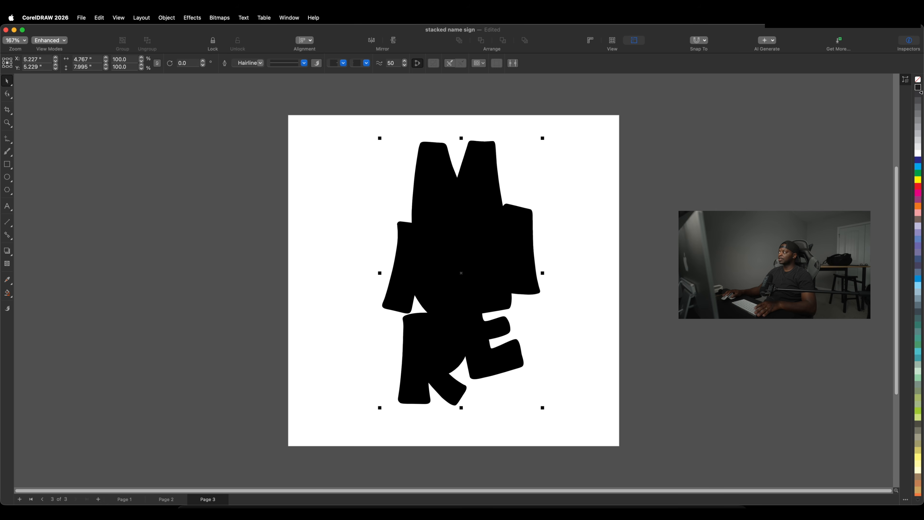
click(919, 80)
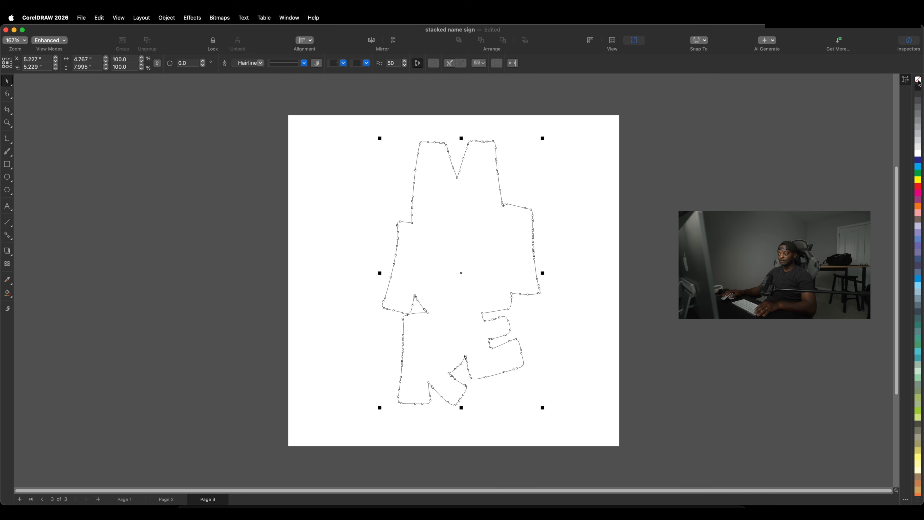
click(596, 253)
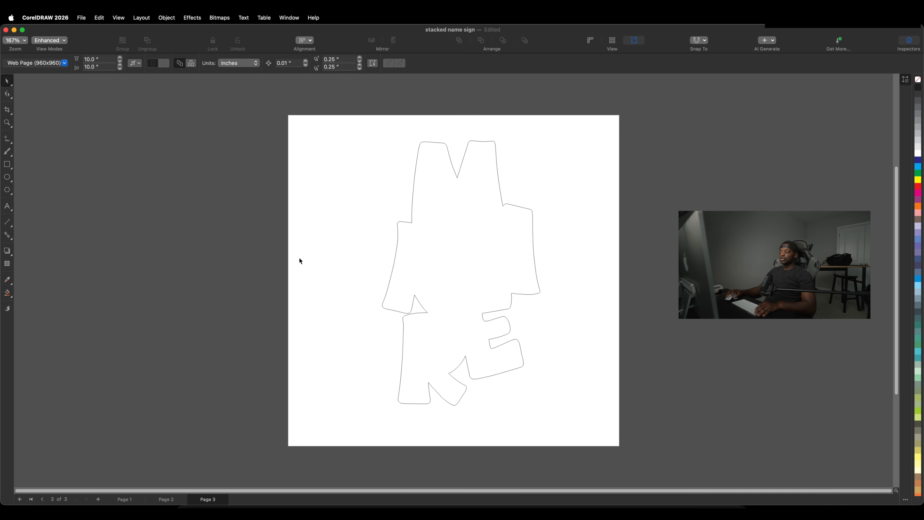
Apply a one-step outside Contour with a 0.25" offset to the silhouette outline
click(401, 222)
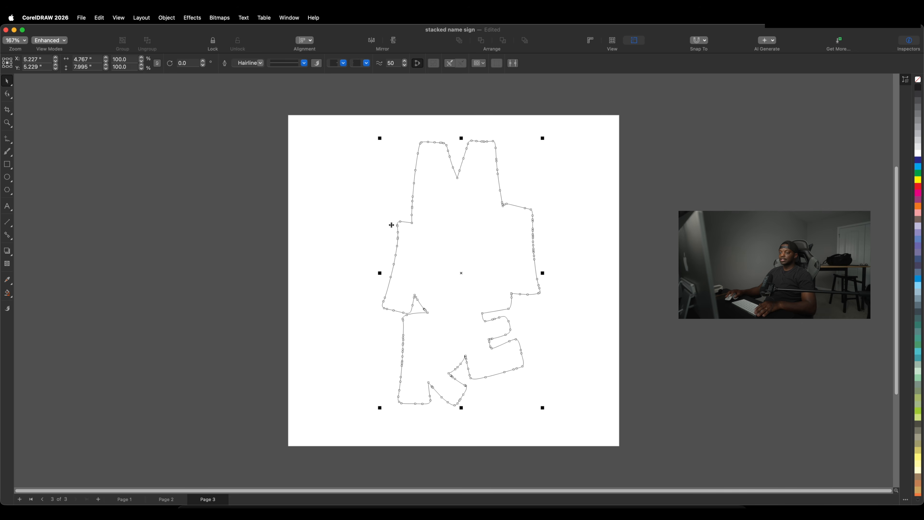
click(11, 257)
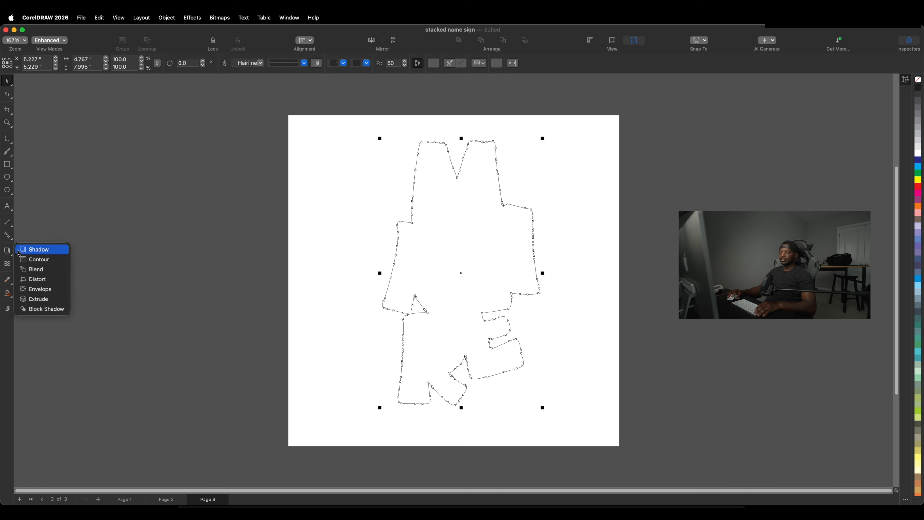
click(47, 264)
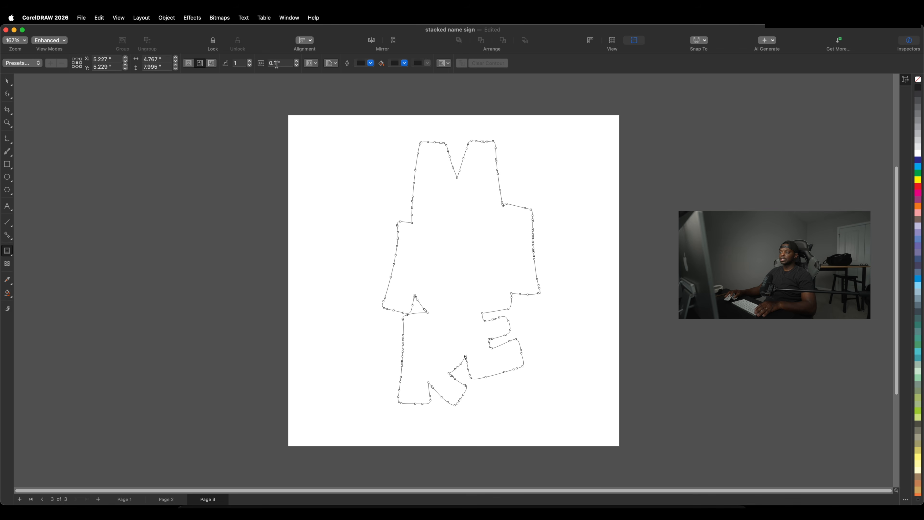
click(276, 65)
key(BackSpace)
key(BackSpace)
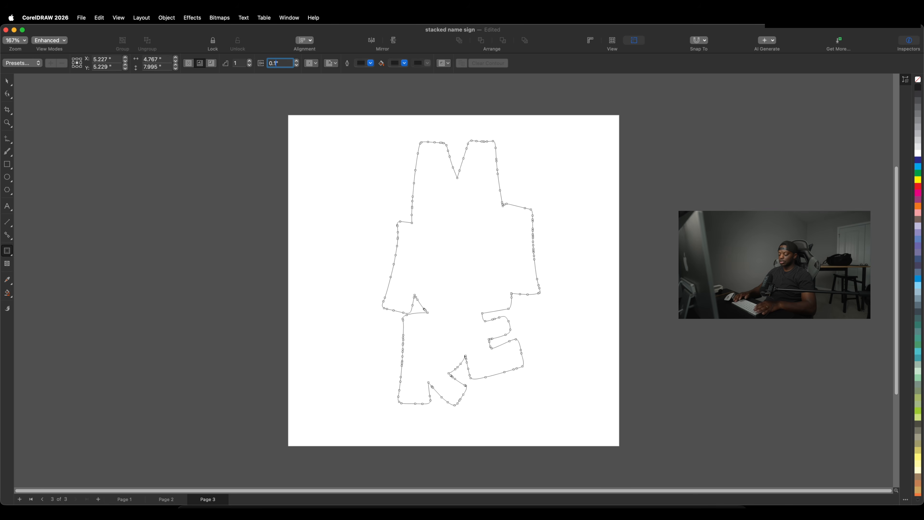
text(.25)
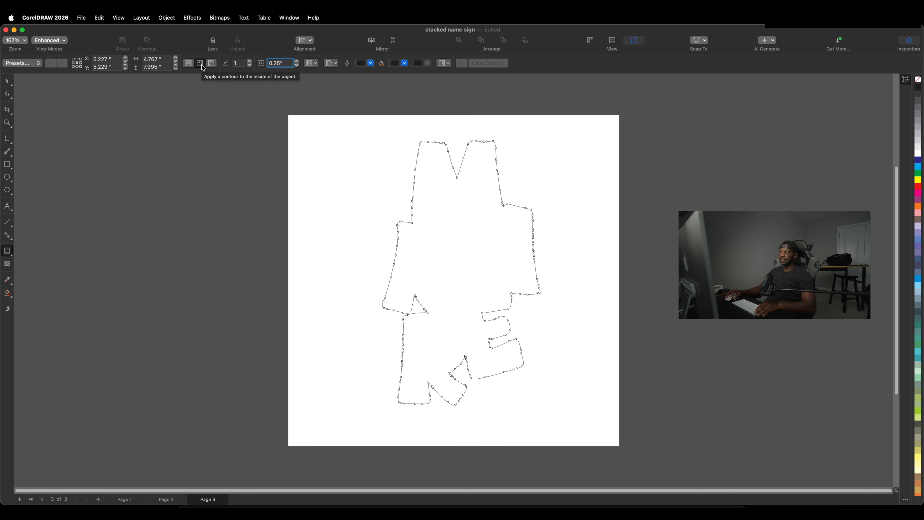
click(212, 67)
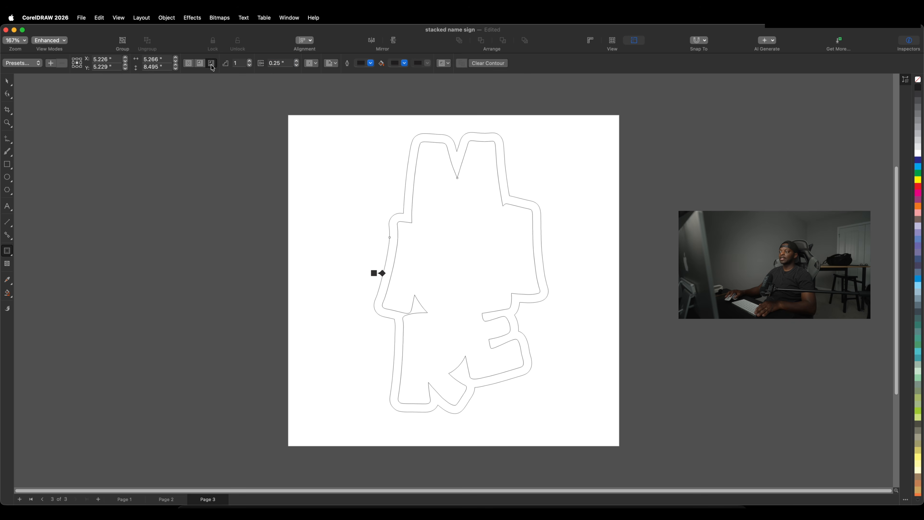
Select the silhouette with its contour and break the contour apart into separate curves
click(8, 82)
click(368, 188)
drag(326, 113, 616, 404)
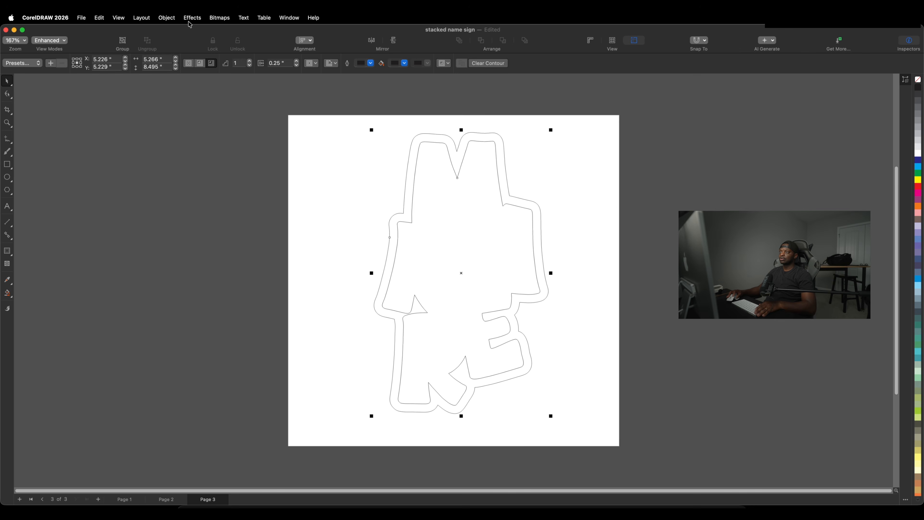
click(172, 17)
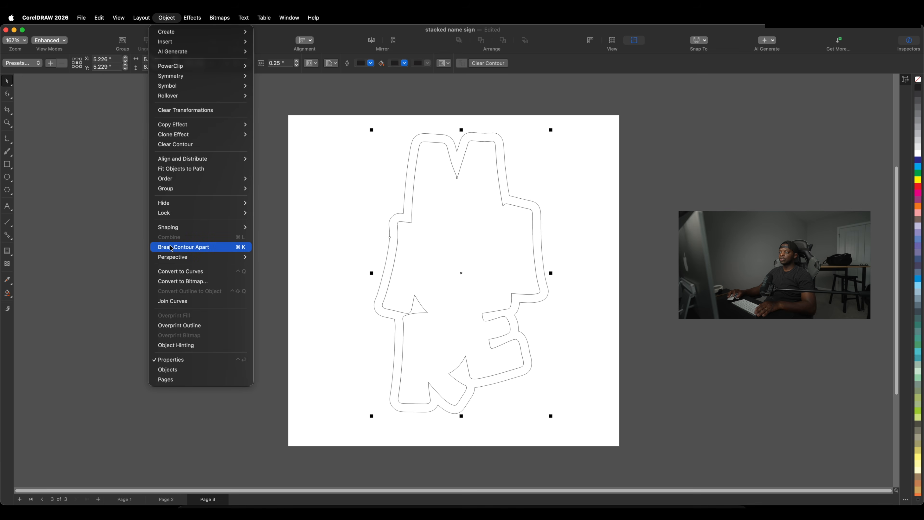
click(213, 247)
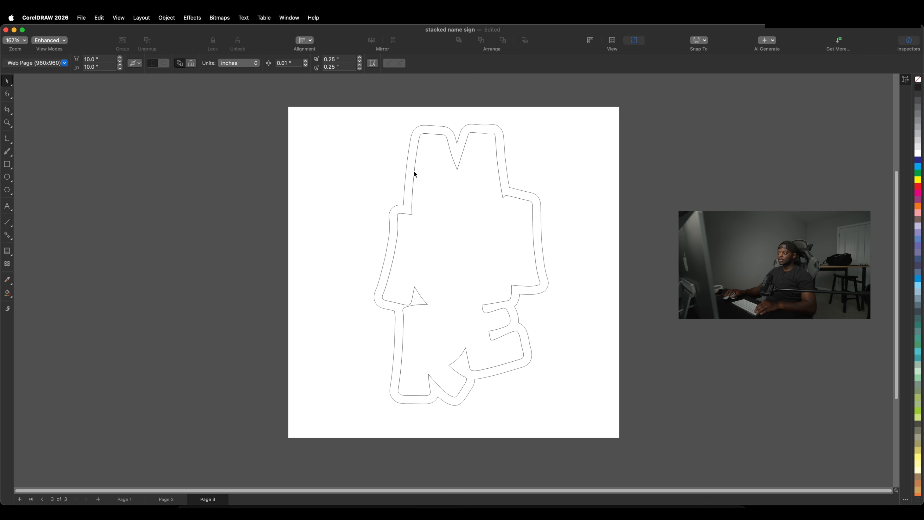
Cut the inner silhouette out of Page 3, add a new Page 4, and paste the silhouette there
click(414, 172)
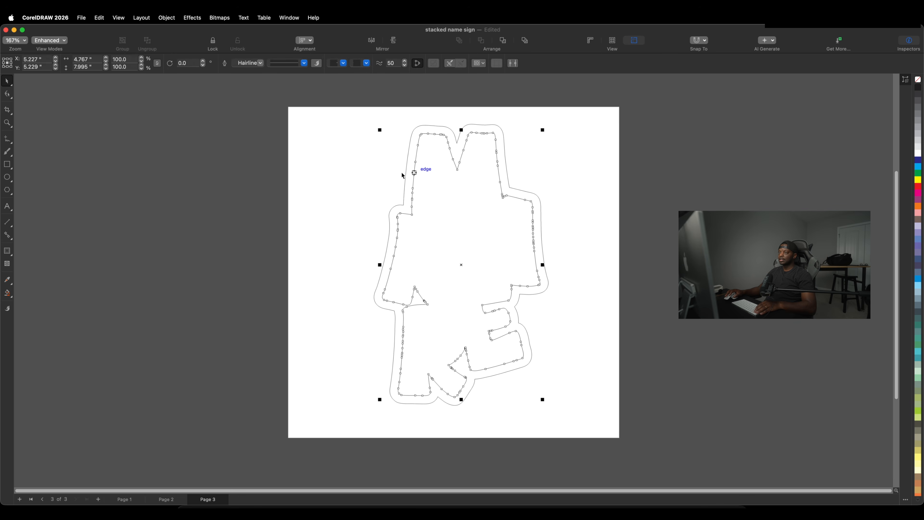
click(105, 23)
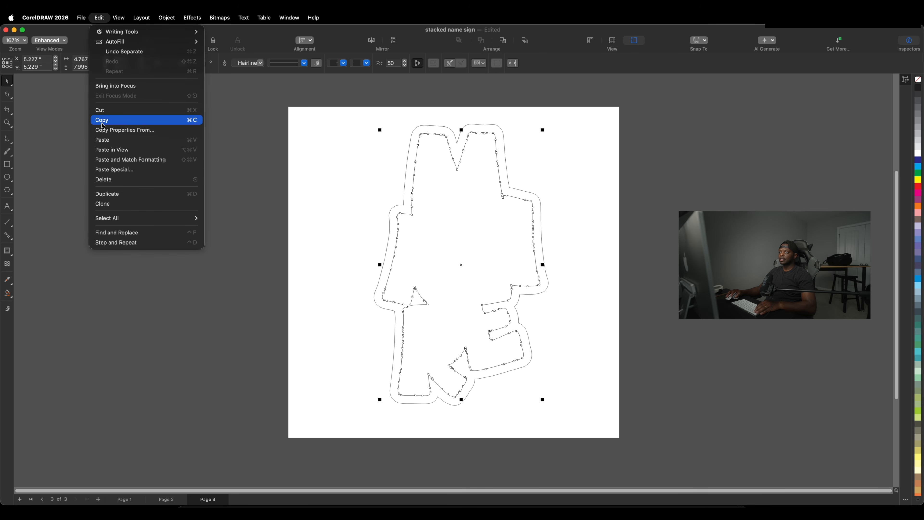
click(101, 112)
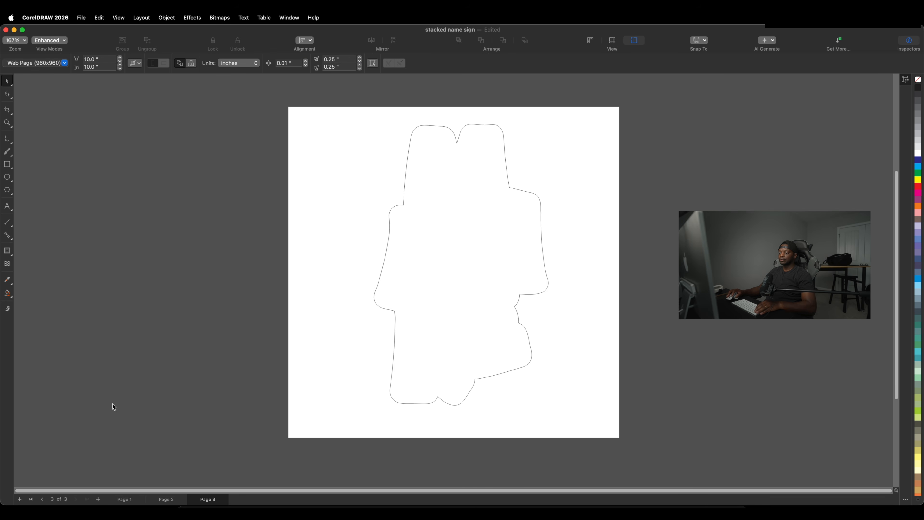
click(98, 499)
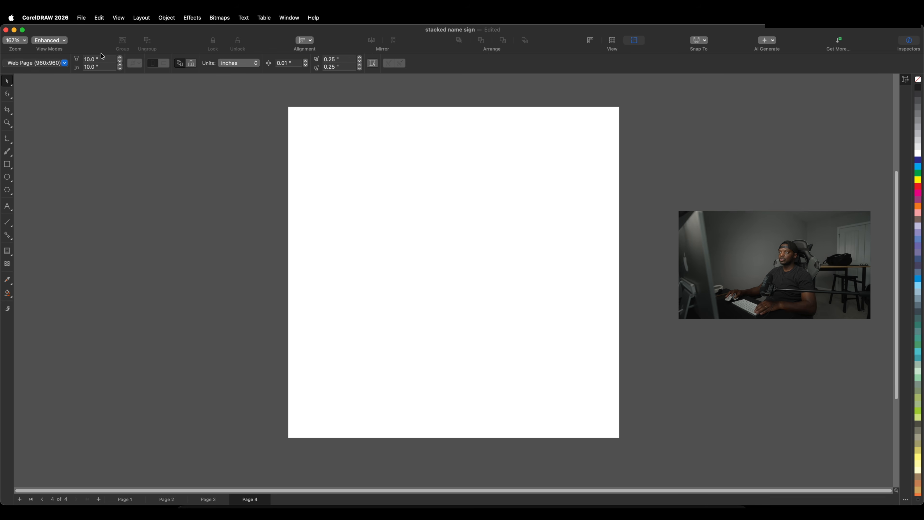
click(99, 18)
click(102, 136)
Draw a rectangle about 4.29" by 1.53" across the base of the offset outline on Page 3, with a Hairline outline
click(8, 165)
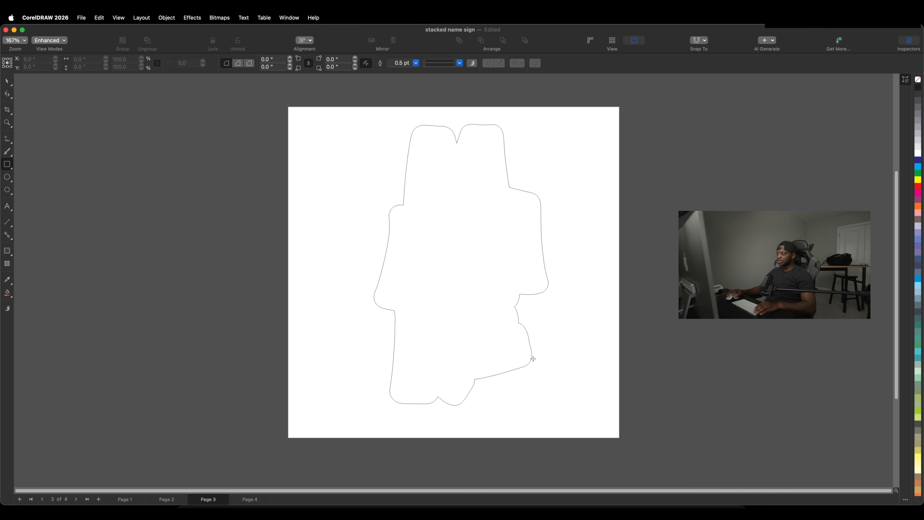
mouse_move(532, 357)
mouse_down()
mouse_move(394, 359)
mouse_move(389, 408)
mouse_up()
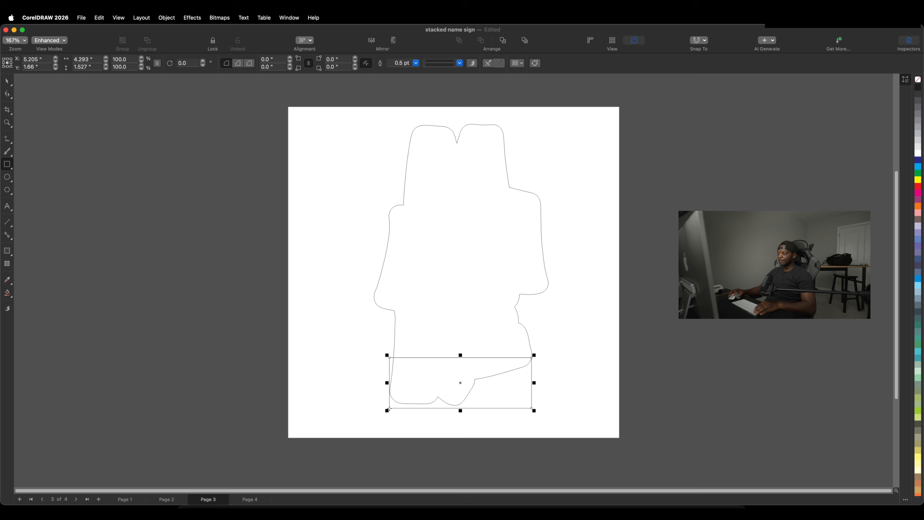
click(416, 62)
click(410, 82)
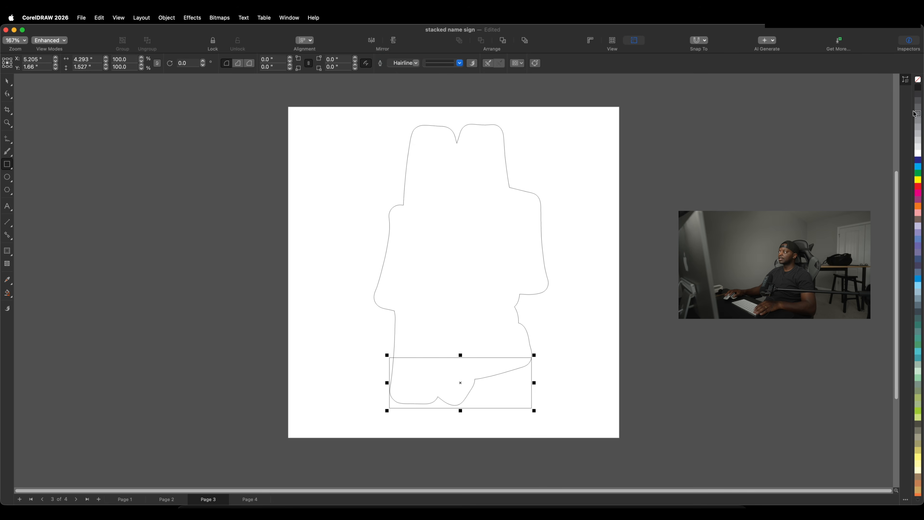
Align the rectangle and the offset outline along their bottom edges
click(7, 83)
drag(320, 107, 642, 434)
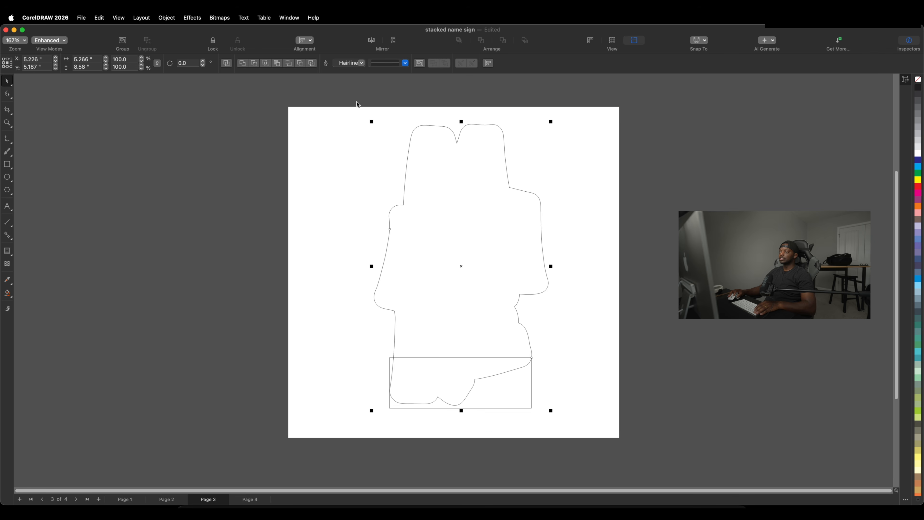
click(309, 40)
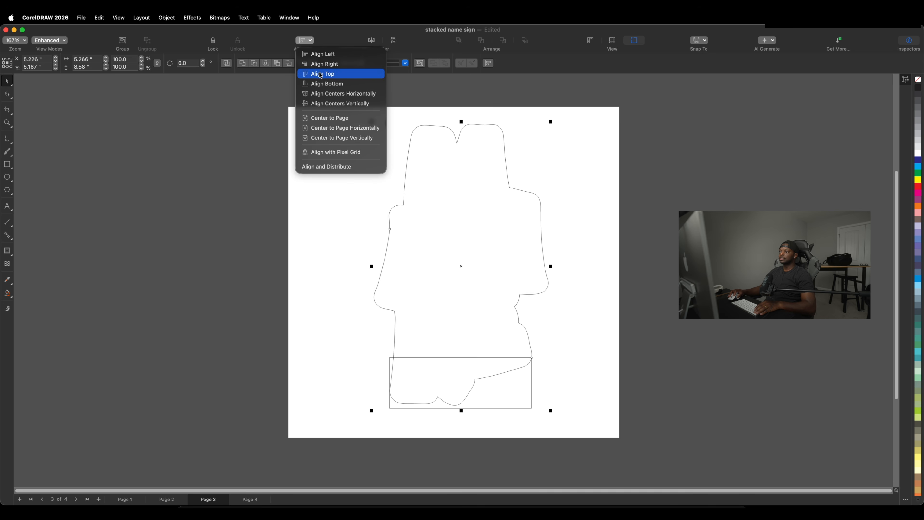
click(321, 84)
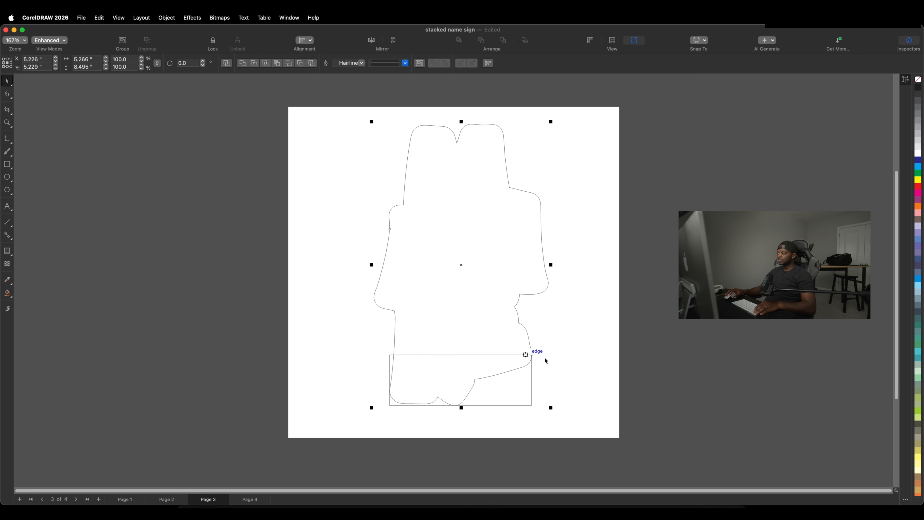
click(569, 362)
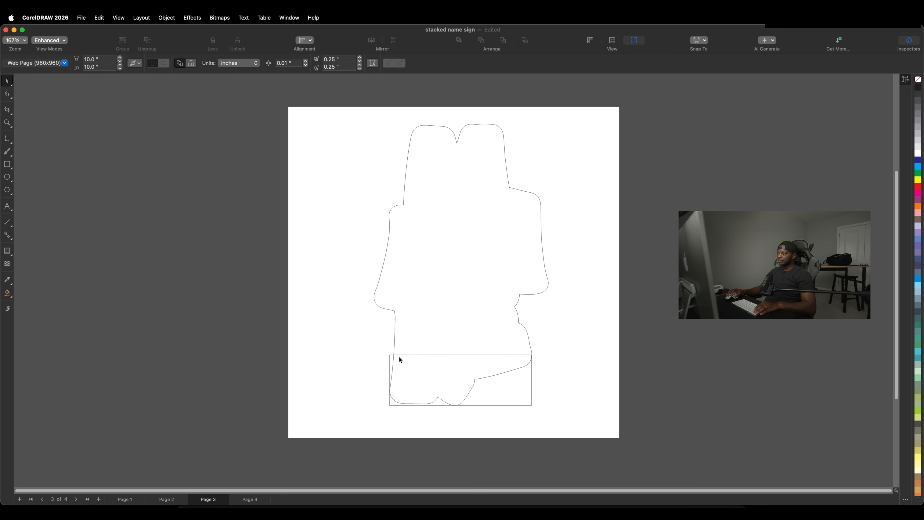
Round all four corners of the base rectangle to a radius of about 0.249" with the Shape tool
click(515, 405)
click(8, 97)
click(11, 97)
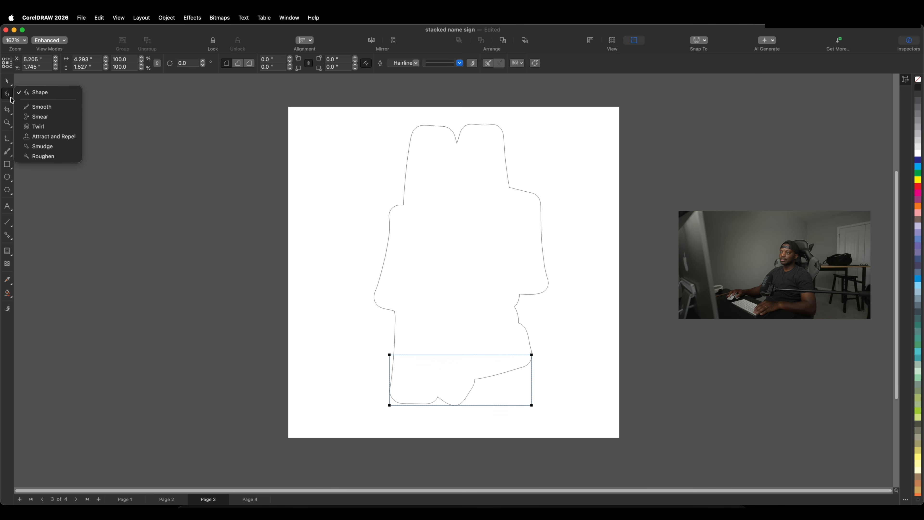
click(41, 96)
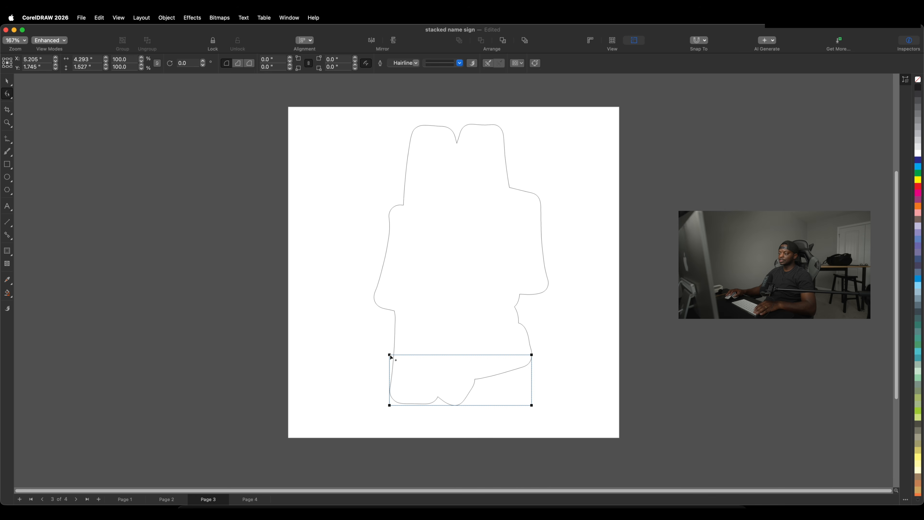
drag(391, 356, 399, 357)
click(6, 81)
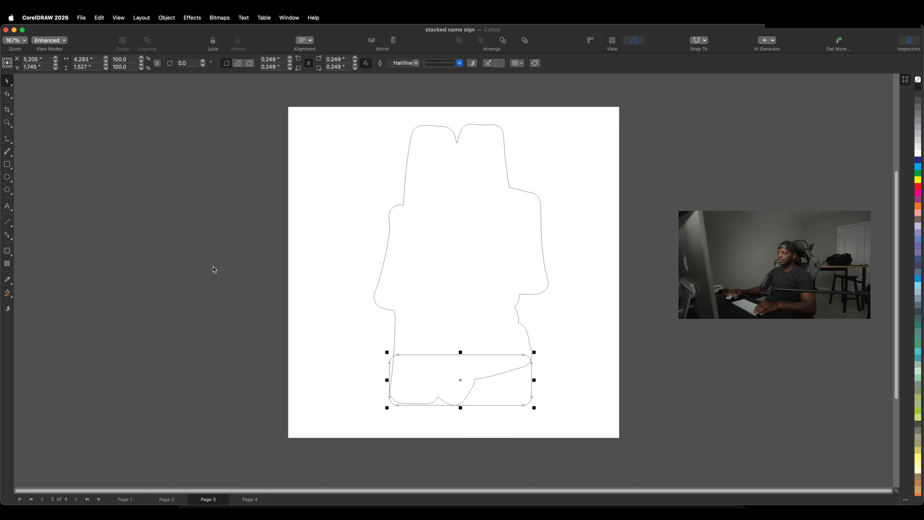
click(212, 269)
Weld the rounded base rectangle and the offset outline into a single curve
drag(320, 102, 611, 436)
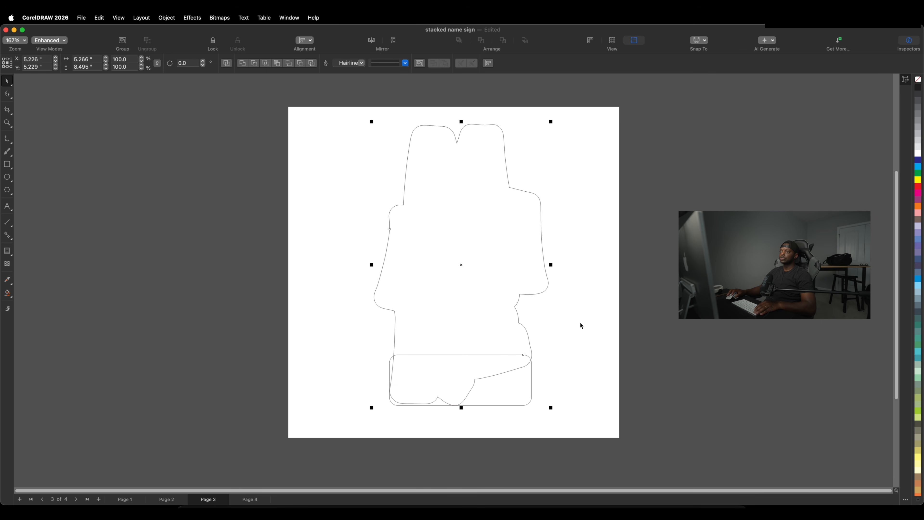
click(243, 64)
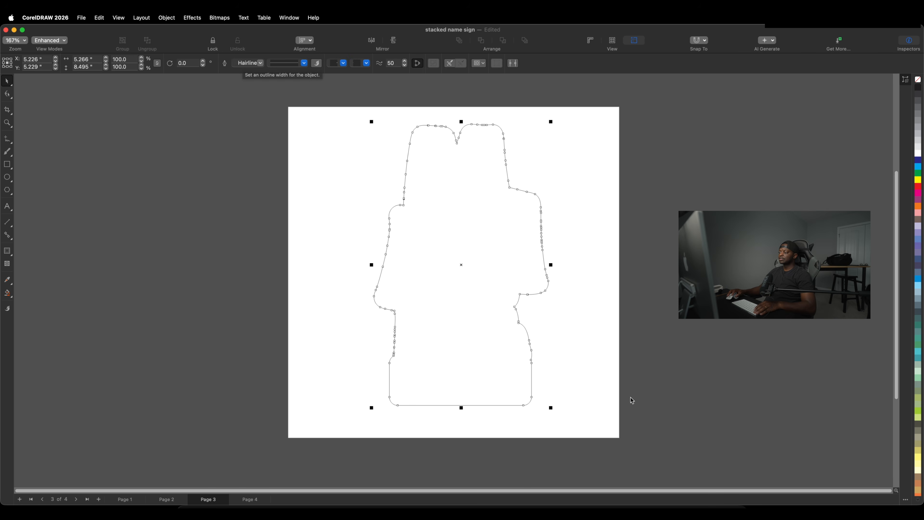
click(504, 411)
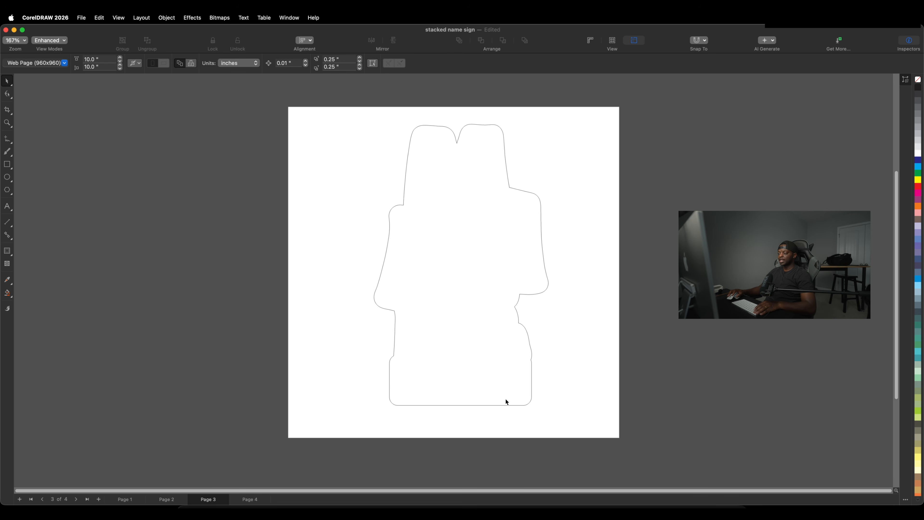
Review the artwork on Pages 1 through 4, checking the stacked letters, separated letters, backing outline and inner silhouette
click(124, 500)
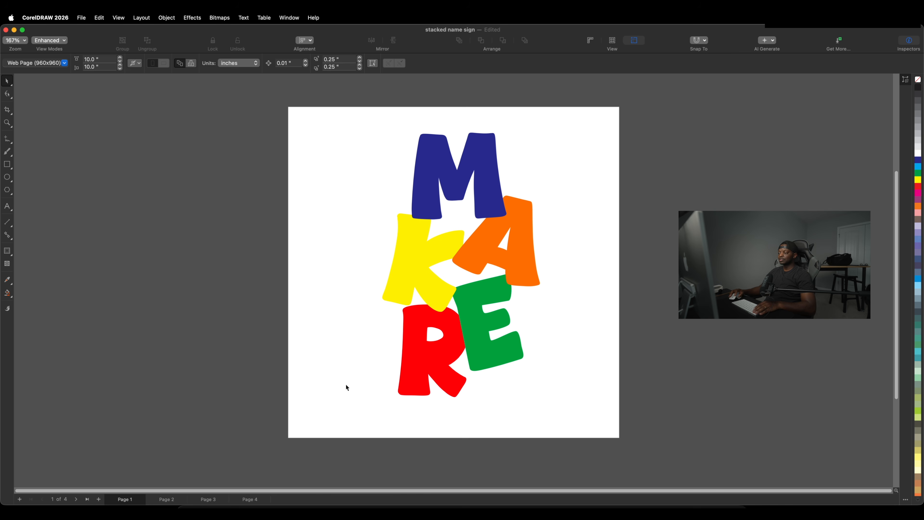
click(169, 500)
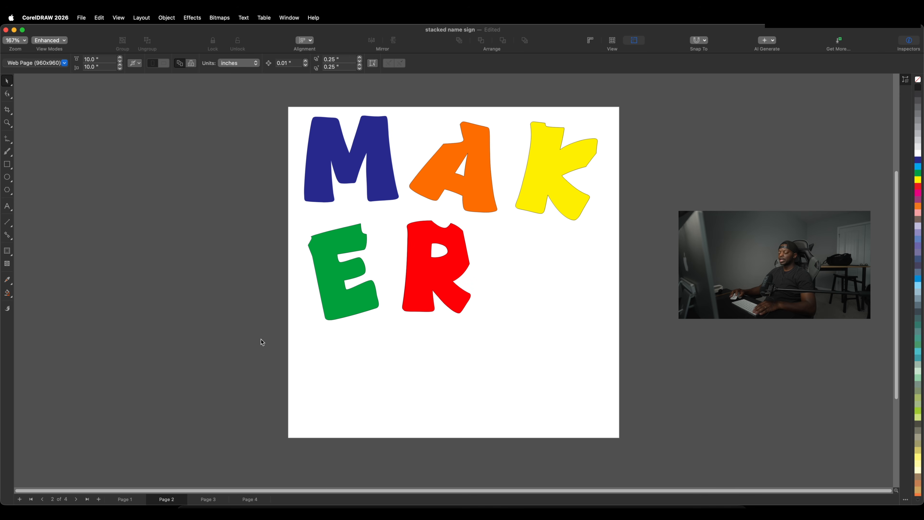
click(205, 500)
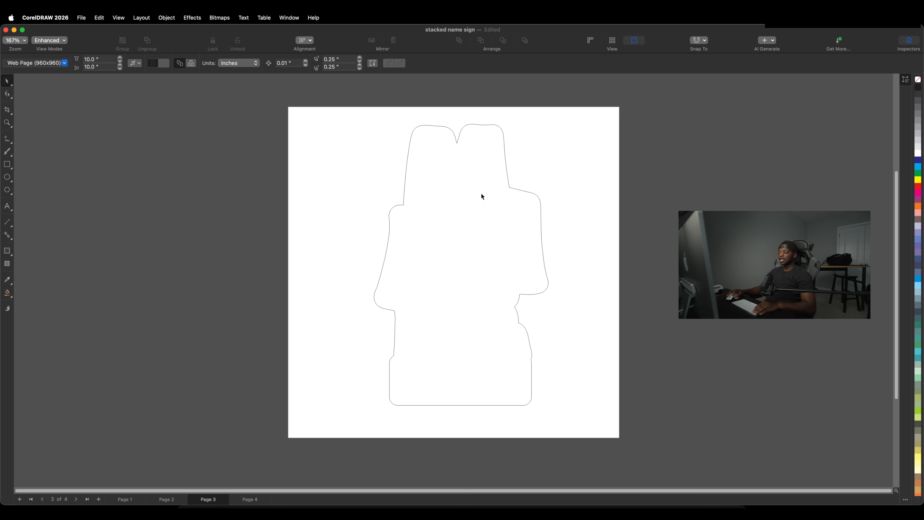
key(Page_Down)
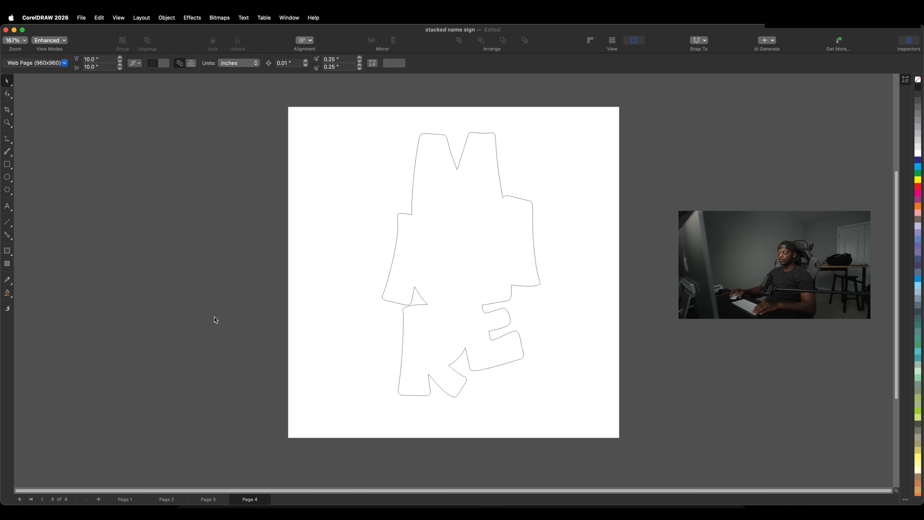
click(129, 499)
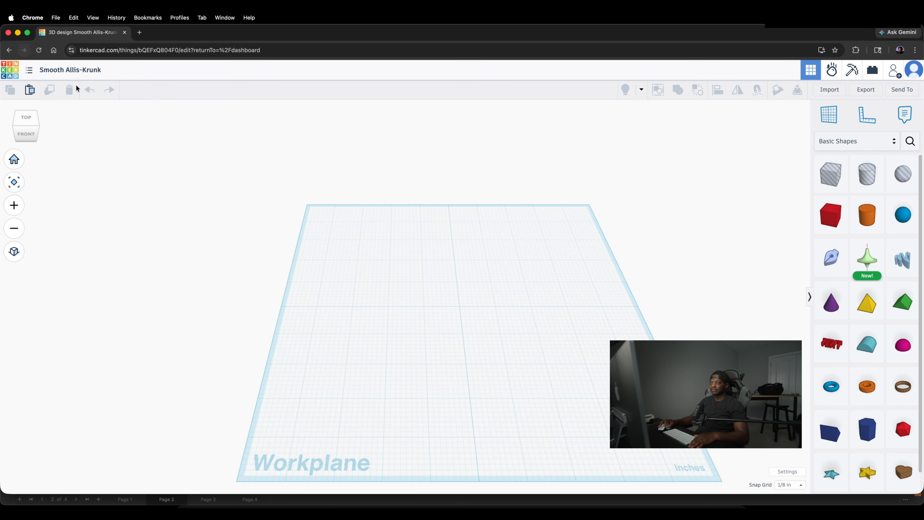
In the new Tinkercad design, rename the project to "stacked name sign"
click(75, 70)
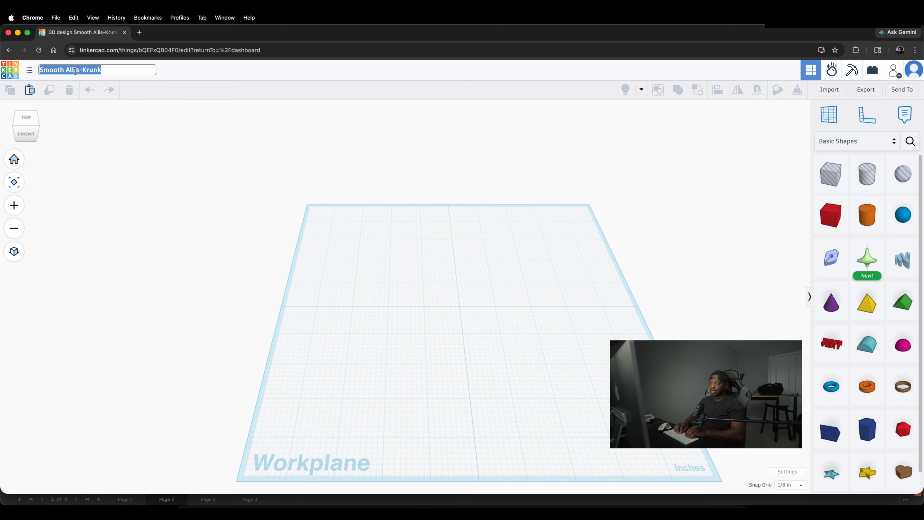
text(stacked na)
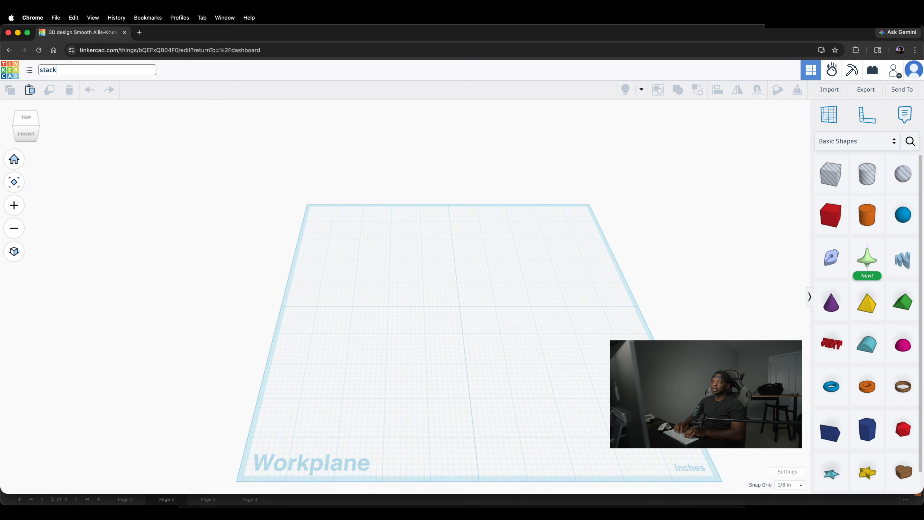
text(me sign)
click(169, 220)
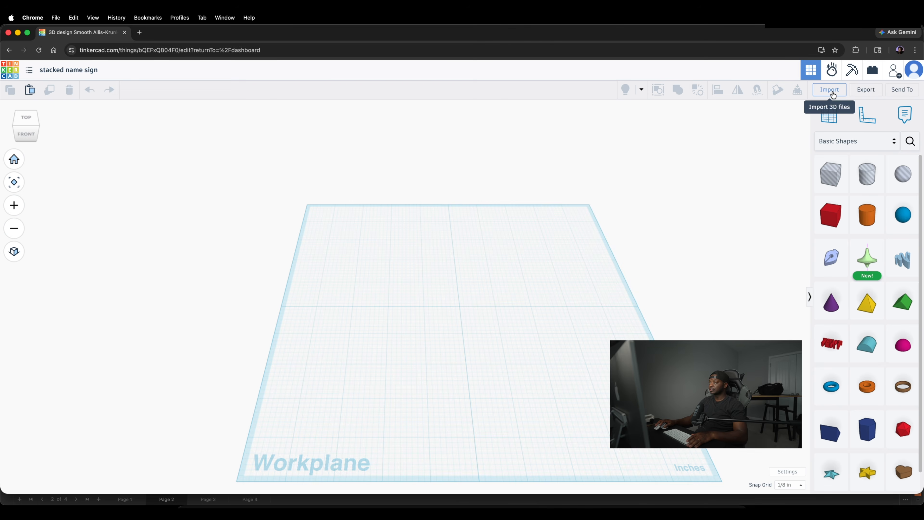
Import the "stacked name sign.svg" backing outline onto the workplane as a 3D shape
click(830, 90)
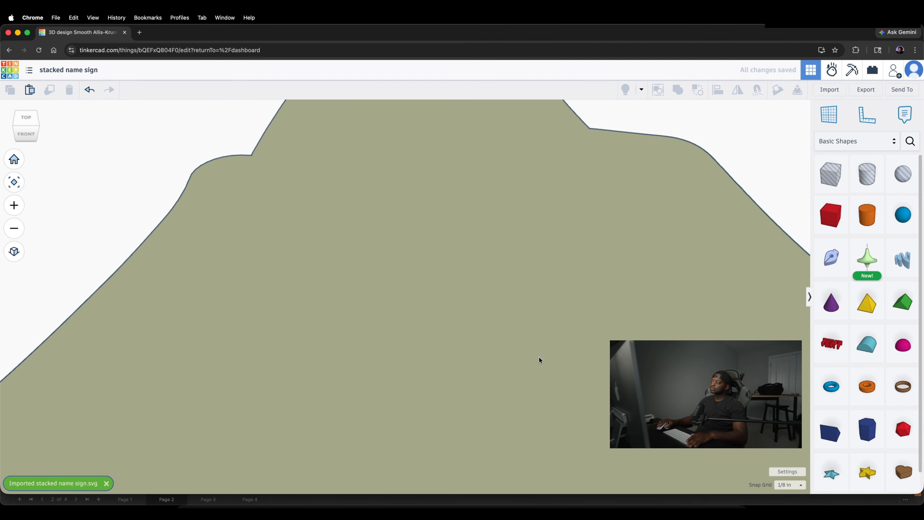
scroll(538, 356, down, 10)
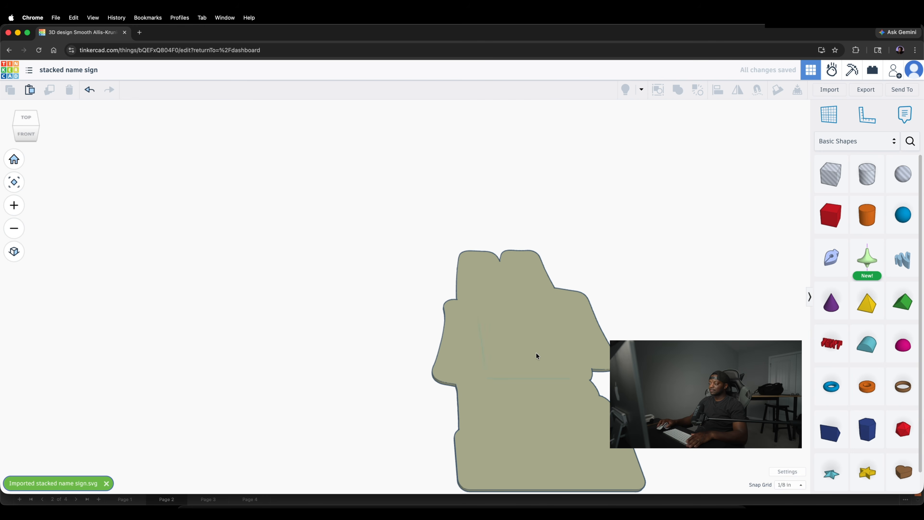
scroll(536, 355, down, 1)
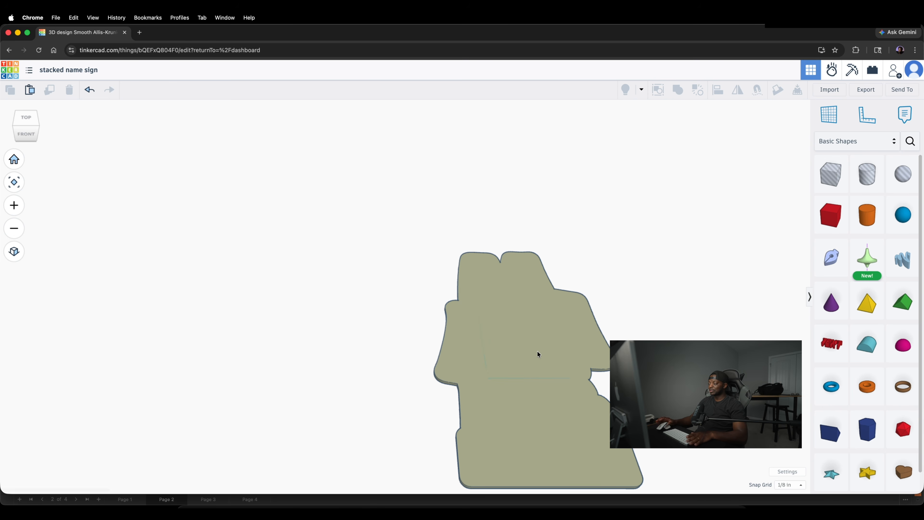
click(533, 352)
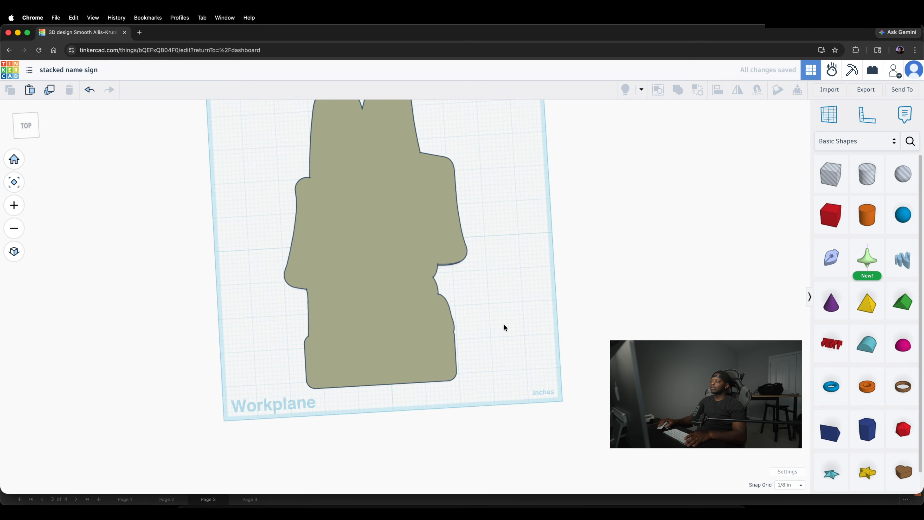
drag(503, 325, 508, 262)
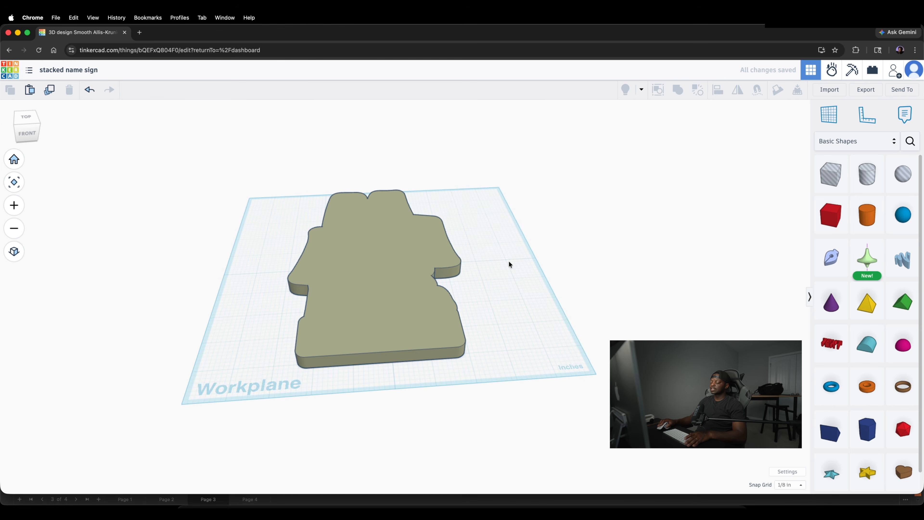
Set the imported backing shape's solid color to the black preset
click(417, 295)
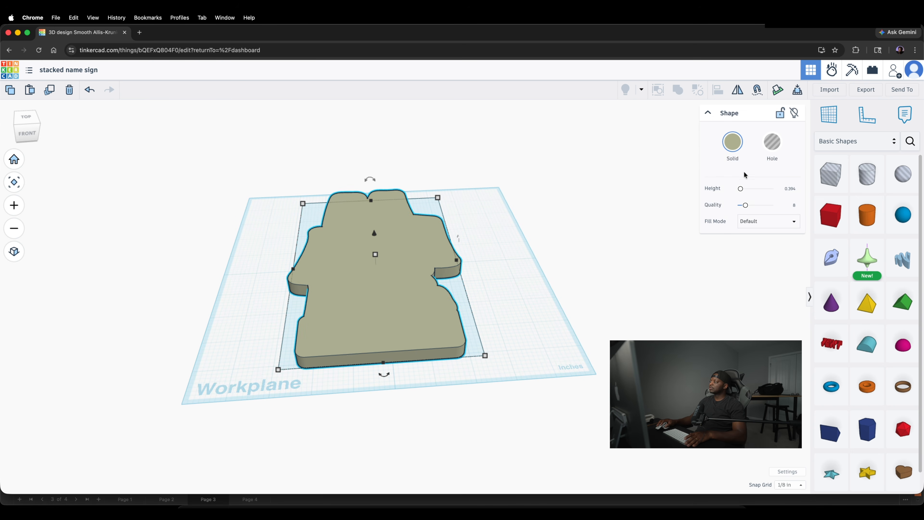
click(725, 140)
click(697, 185)
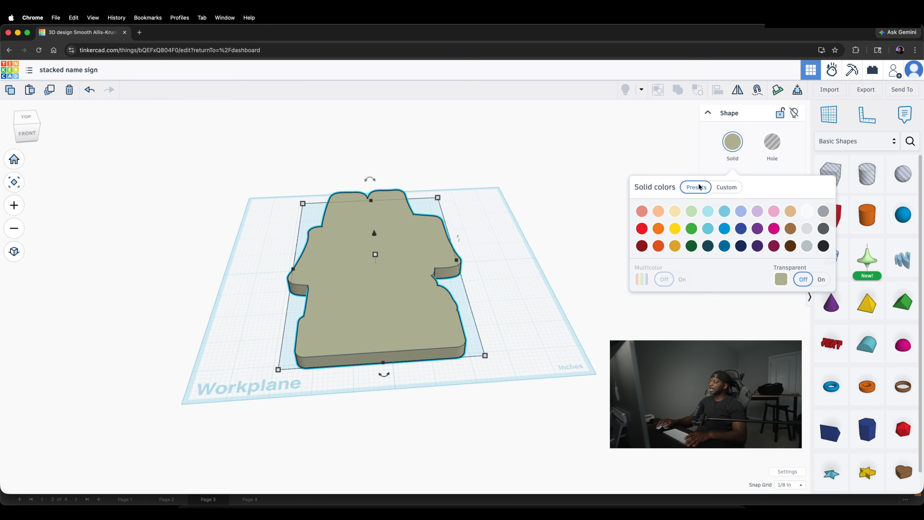
click(823, 246)
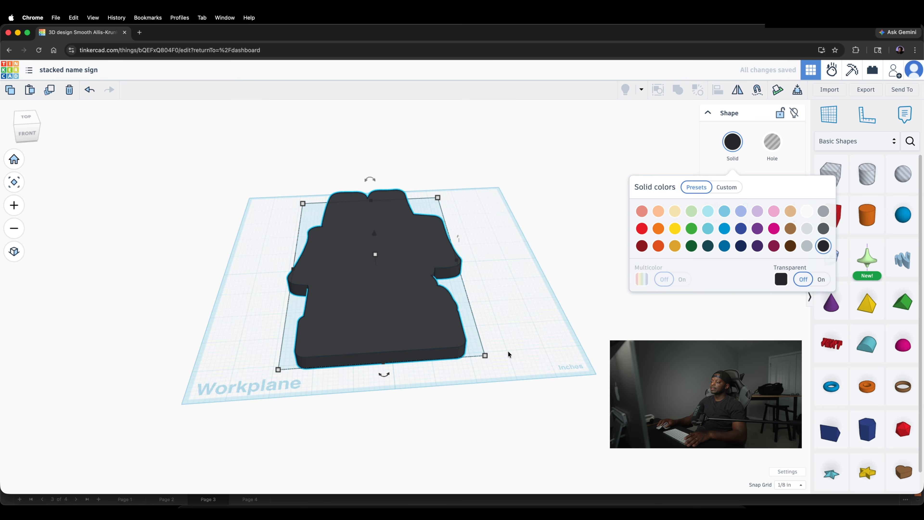
click(471, 321)
Stretch the black backing shape upward to a height of 1¼ inches
click(408, 316)
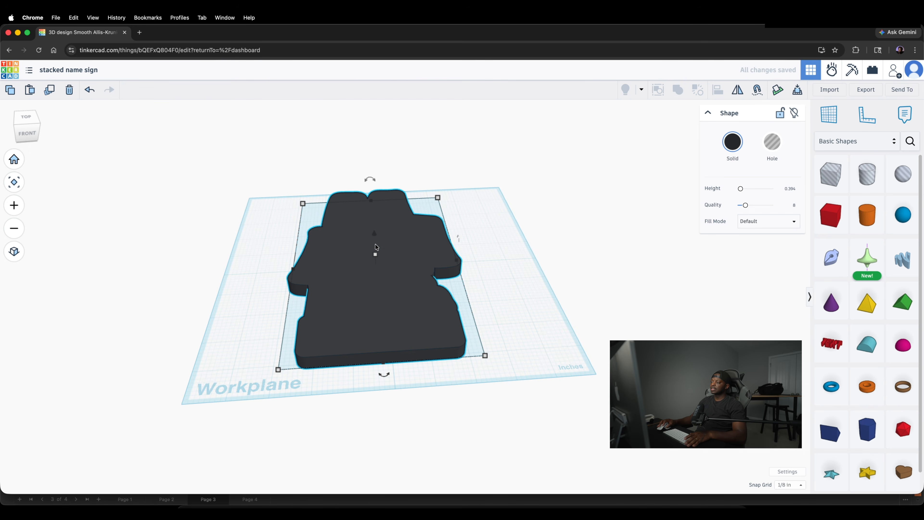
drag(377, 256, 377, 230)
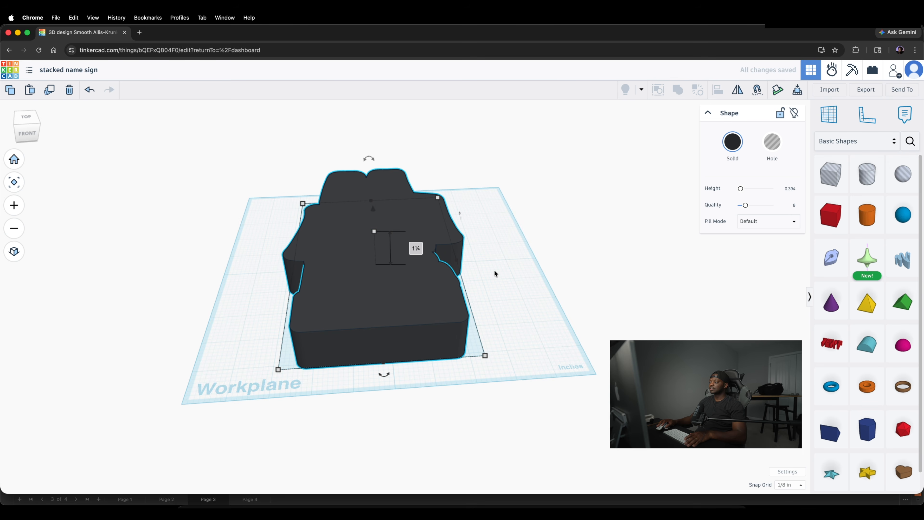
Move the black backing shape to the right, partly beyond the workplane's edge, to free space for the next import
click(503, 285)
mouse_move(500, 273)
mouse_down()
mouse_move(500, 346)
mouse_move(449, 347)
mouse_move(518, 263)
mouse_move(501, 292)
mouse_up()
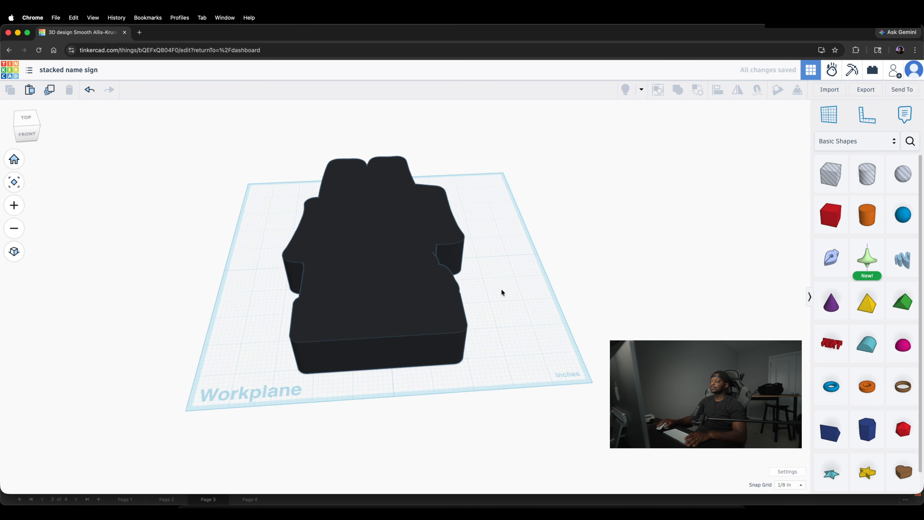
click(381, 279)
drag(382, 277, 585, 261)
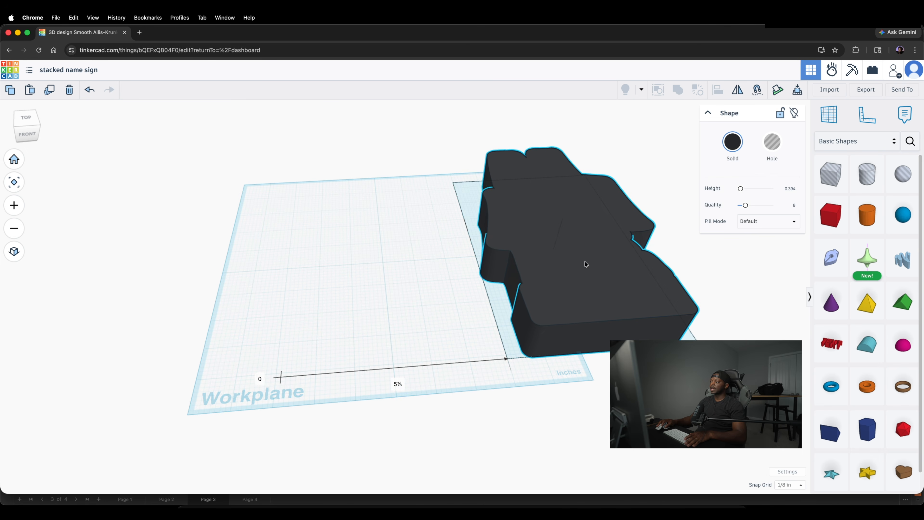
click(450, 297)
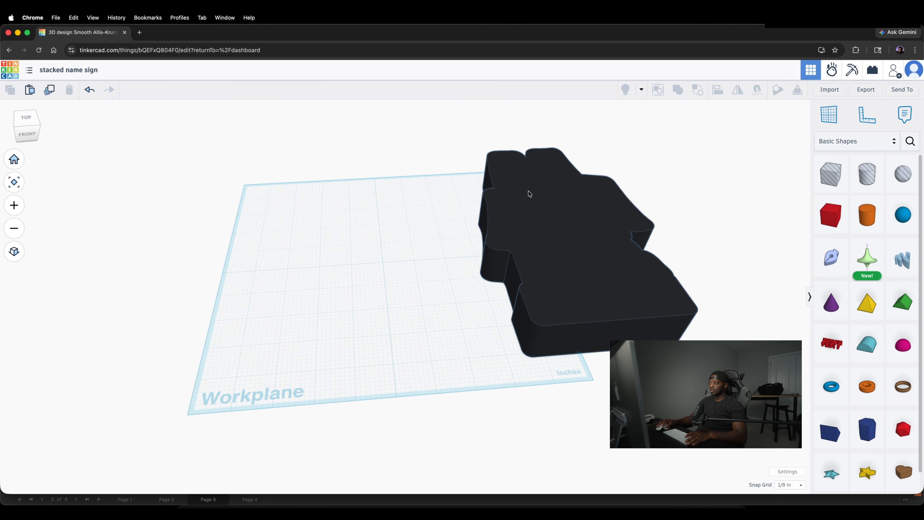
Import "stacked name sign1.svg" and resize it to match the letter silhouette on Page 4 of the CorelDRAW document
click(830, 89)
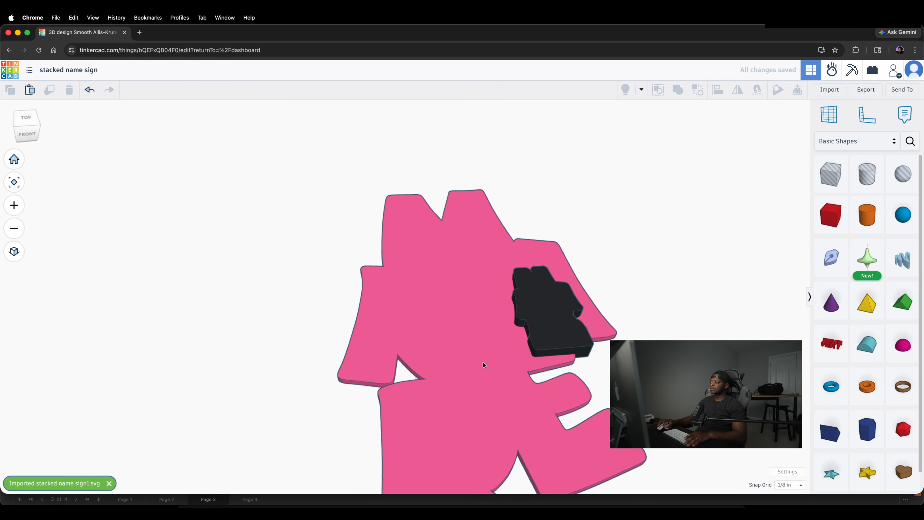
scroll(453, 330, down, 2)
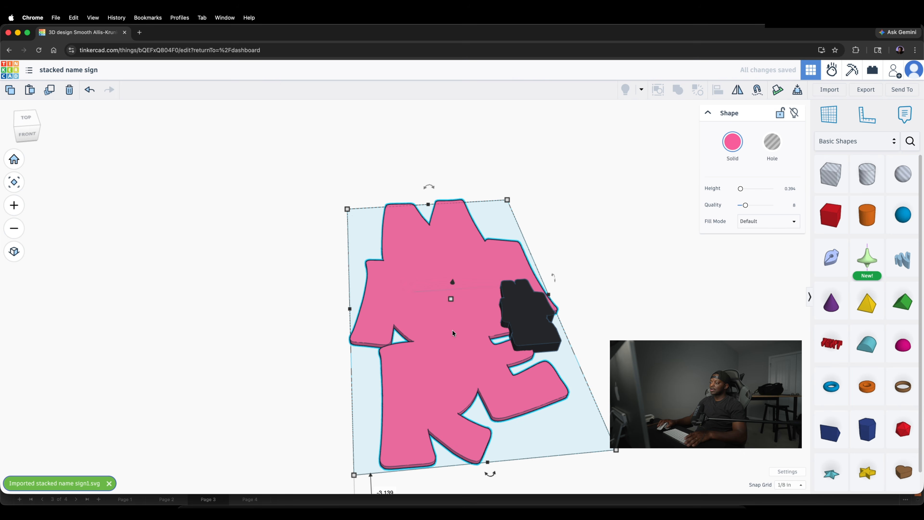
drag(490, 473, 472, 500)
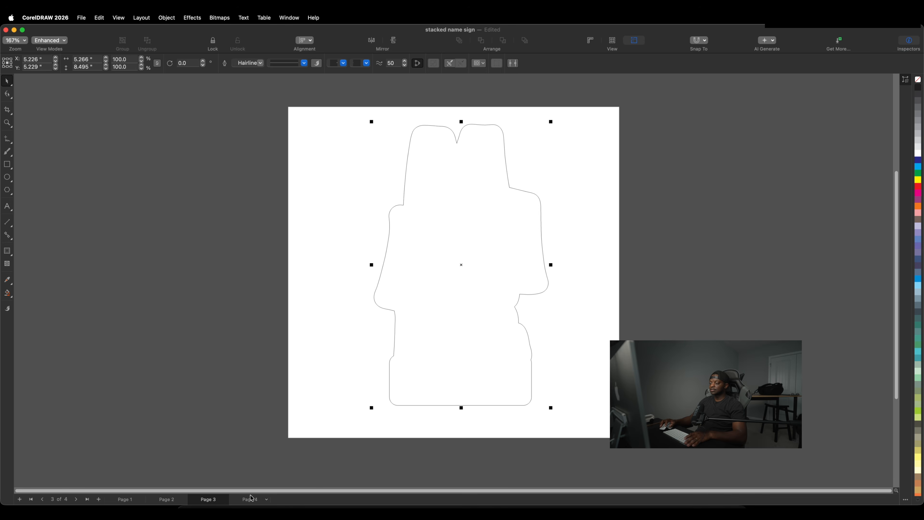
click(250, 498)
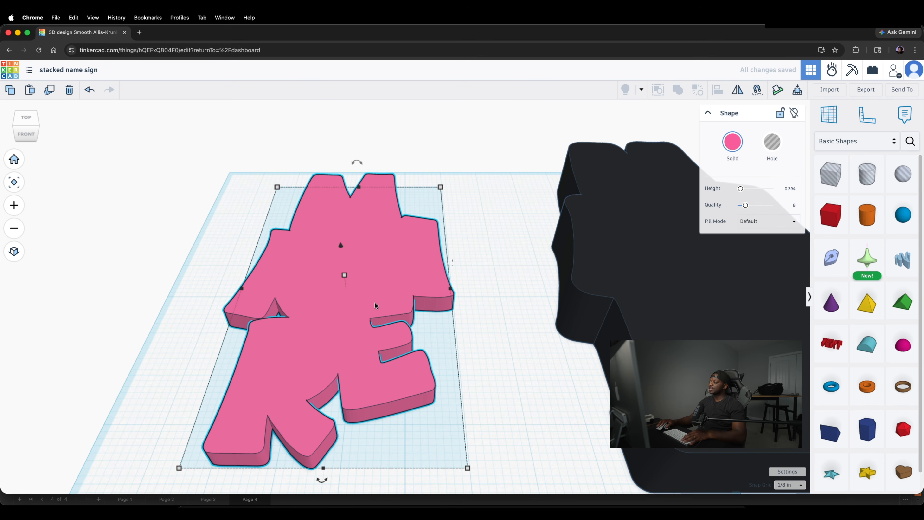
Set the imported silhouette's solid color to the black preset and adjust its height
click(732, 142)
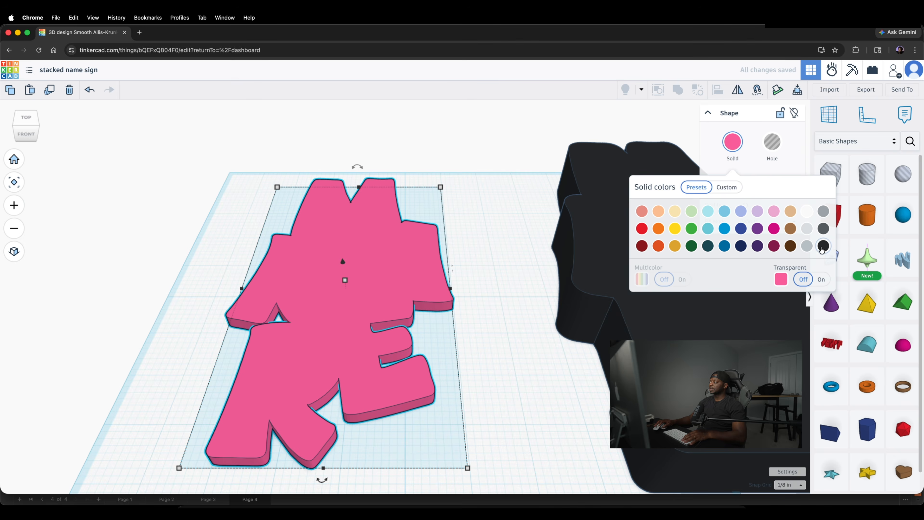
click(823, 246)
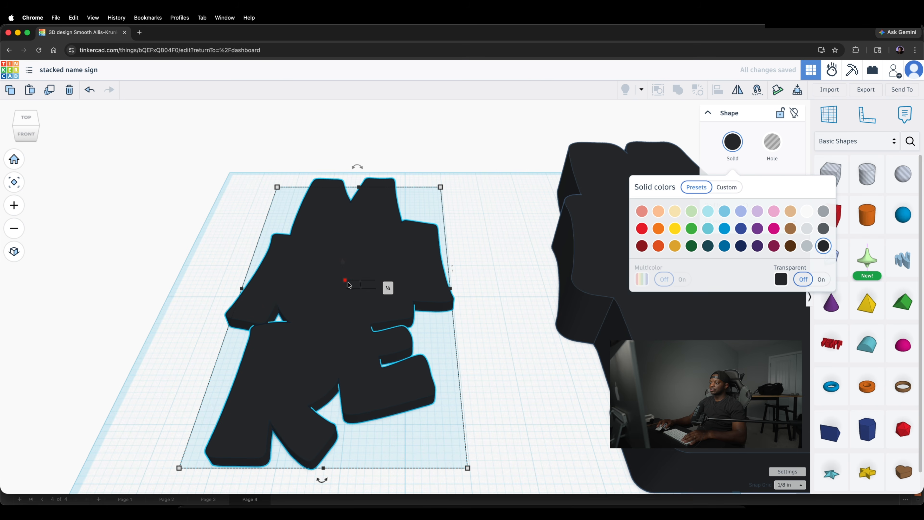
click(347, 284)
click(386, 285)
click(481, 390)
Align the silhouette and the backing at their top faces and center them on each other in width and depth
mouse_move(497, 374)
mouse_down()
mouse_move(498, 349)
mouse_move(492, 379)
mouse_up()
click(392, 326)
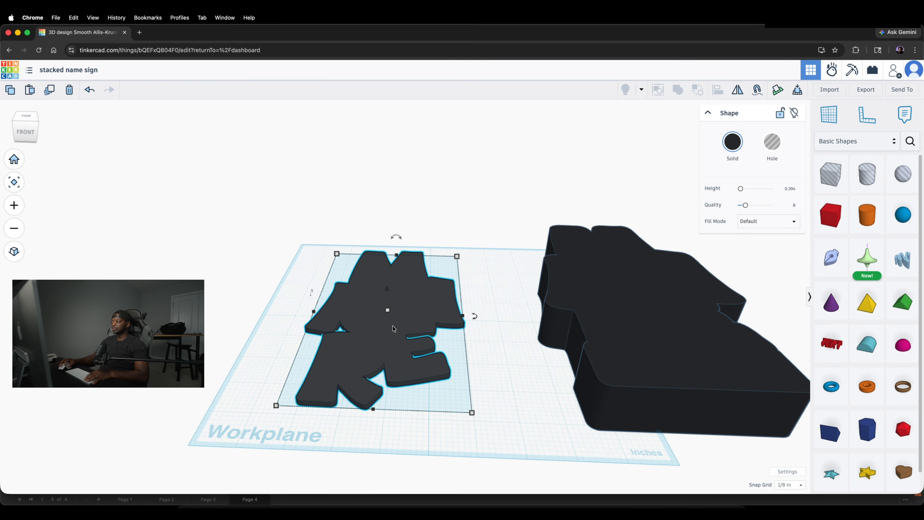
drag(650, 321, 578, 319)
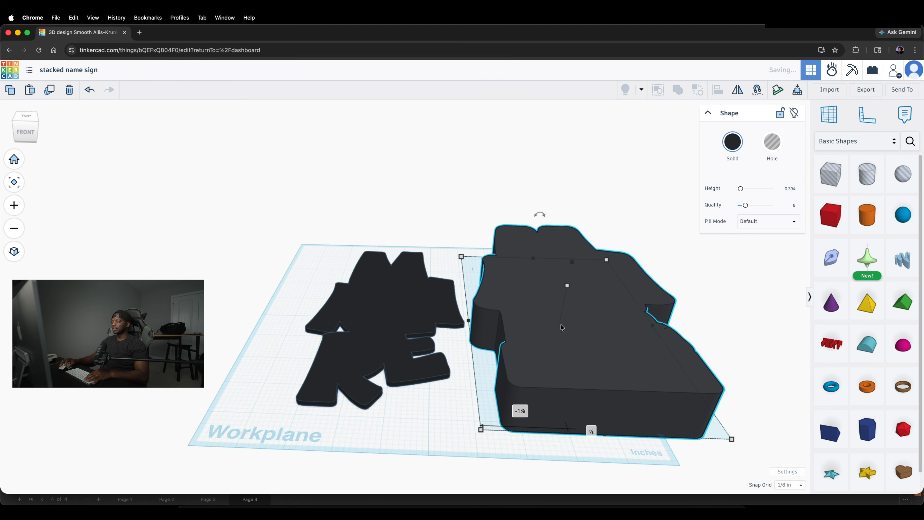
click(388, 336)
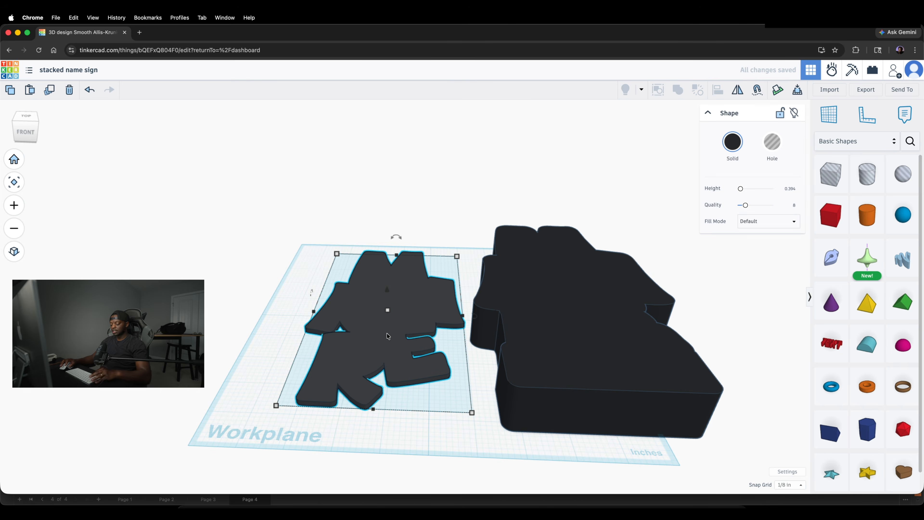
shift+click(570, 333)
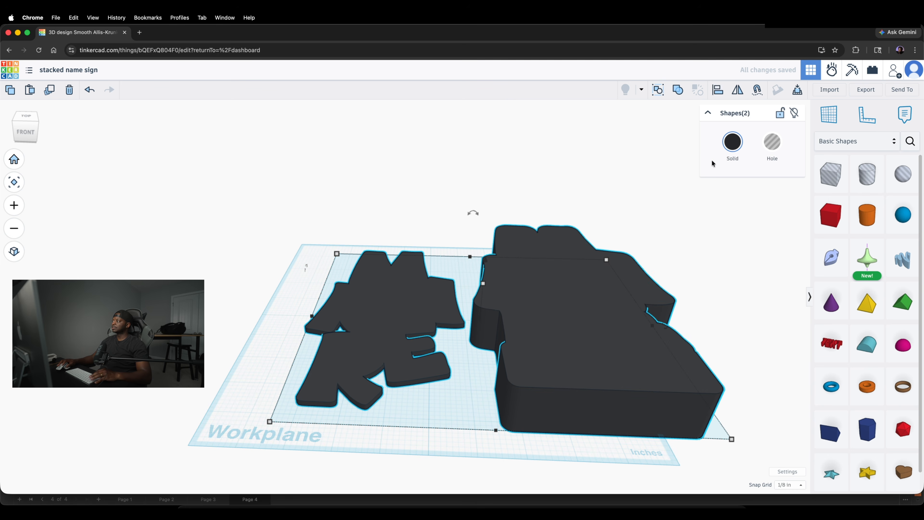
click(717, 92)
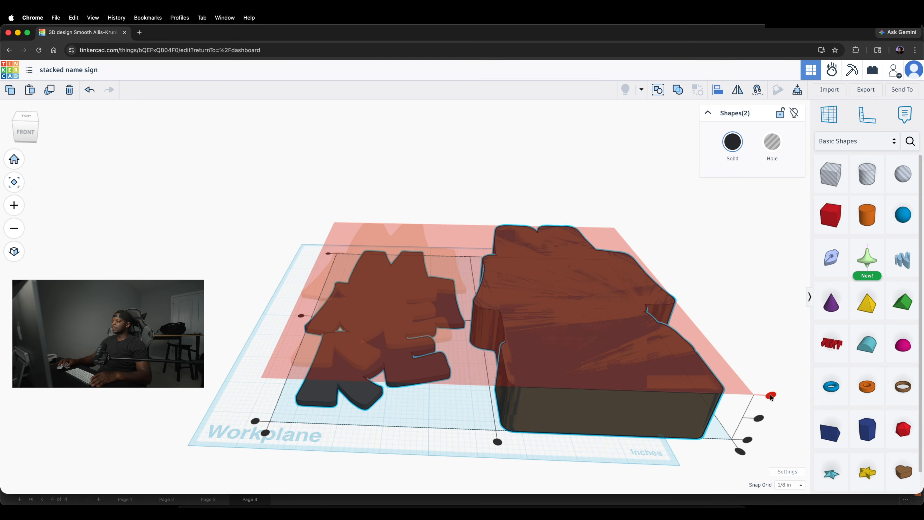
click(770, 394)
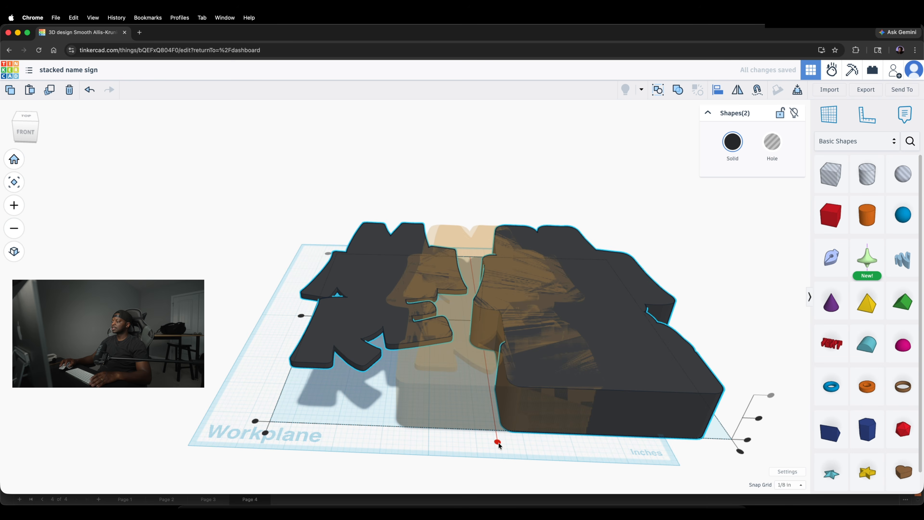
click(498, 441)
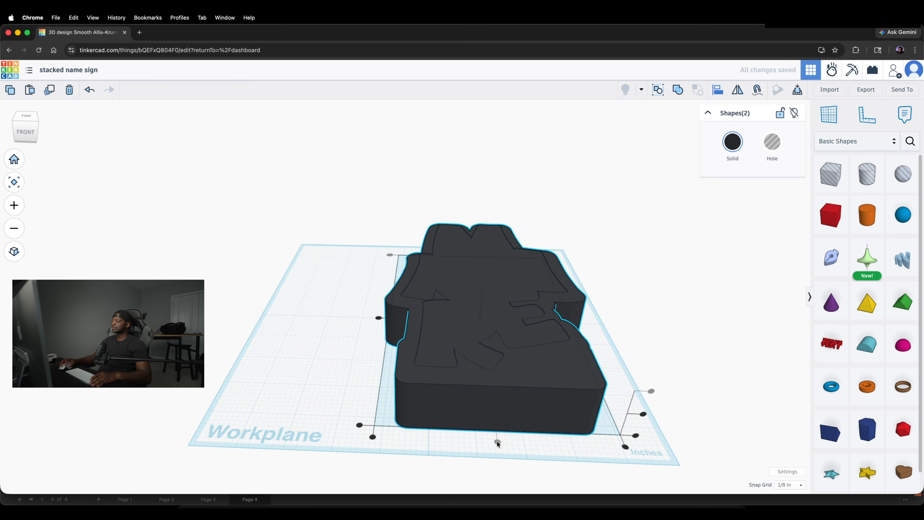
click(378, 319)
Stretch the silhouette upward to a height of ¼ inch so it stands proud of the backing
click(336, 343)
drag(333, 314, 354, 355)
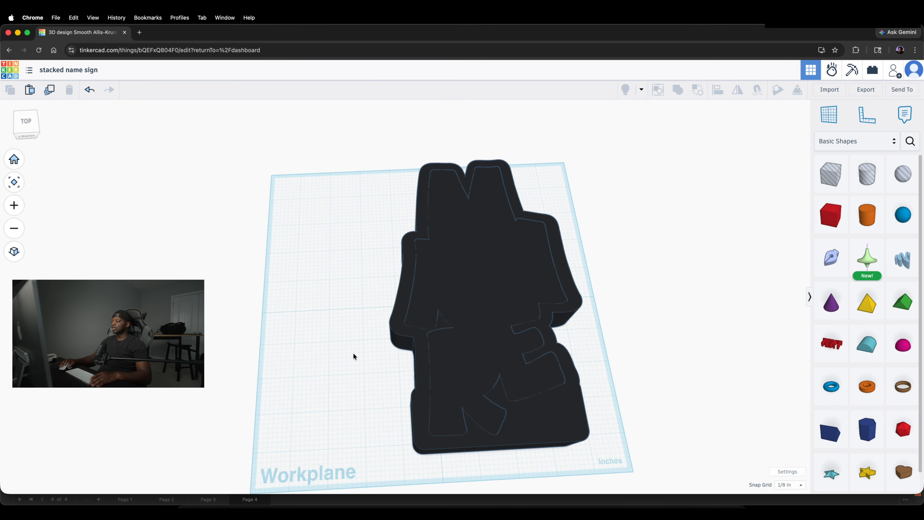
drag(378, 375, 365, 310)
click(478, 312)
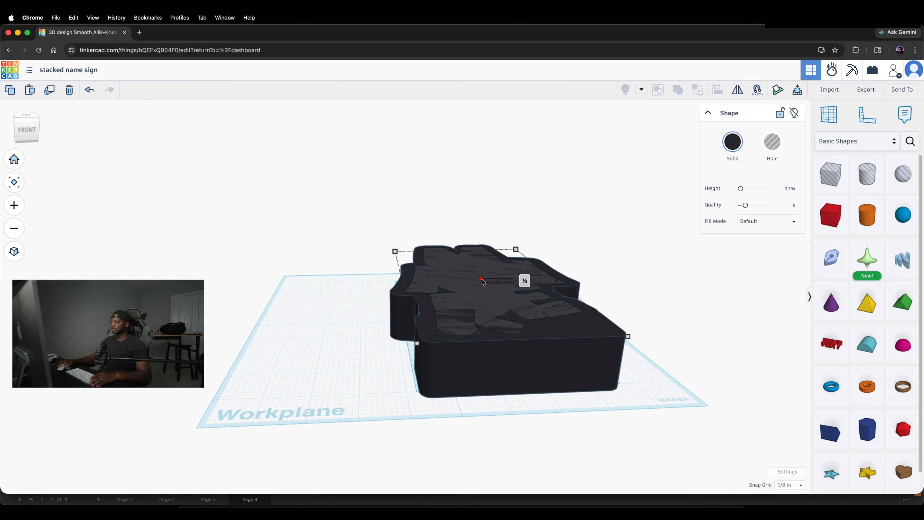
drag(483, 280, 485, 280)
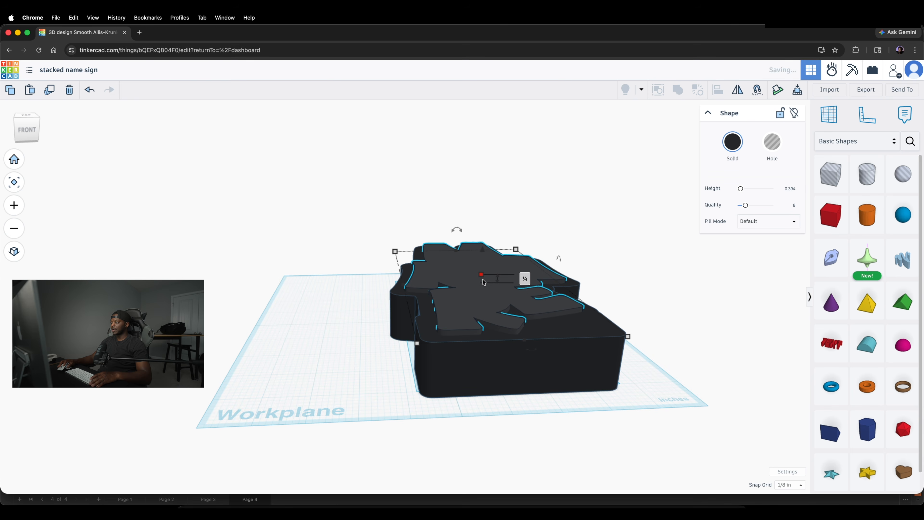
click(362, 324)
drag(371, 298, 358, 367)
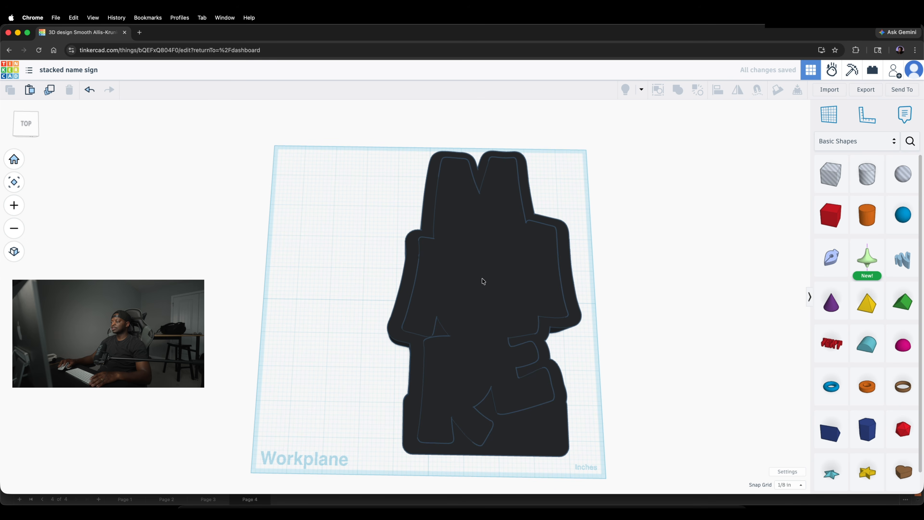
Combine the silhouette and the backing into one shape with a union group
drag(626, 379, 544, 360)
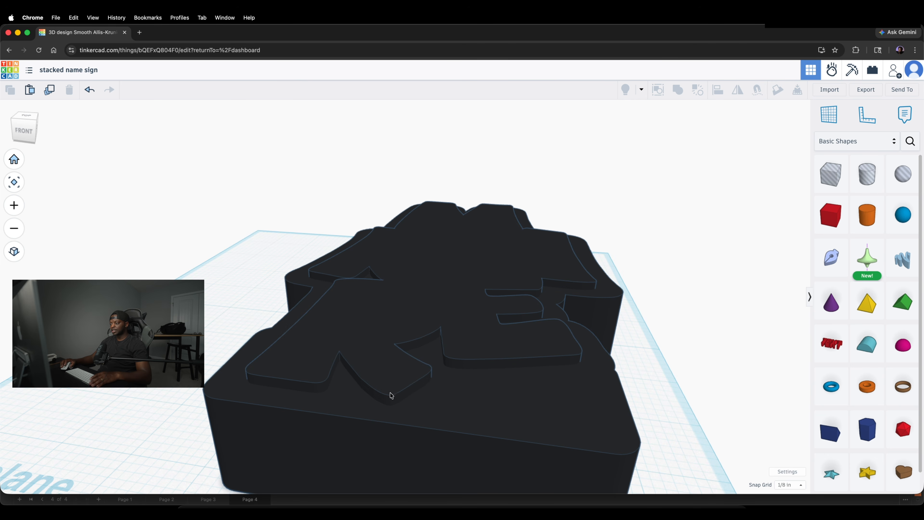
drag(228, 340, 268, 362)
scroll(268, 362, down, 5)
drag(223, 301, 227, 356)
scroll(226, 354, down, 3)
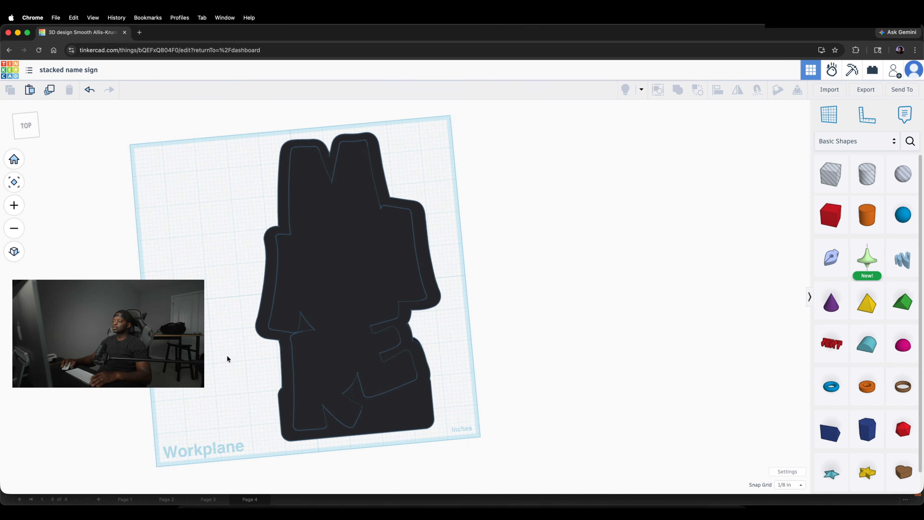
drag(182, 123, 510, 469)
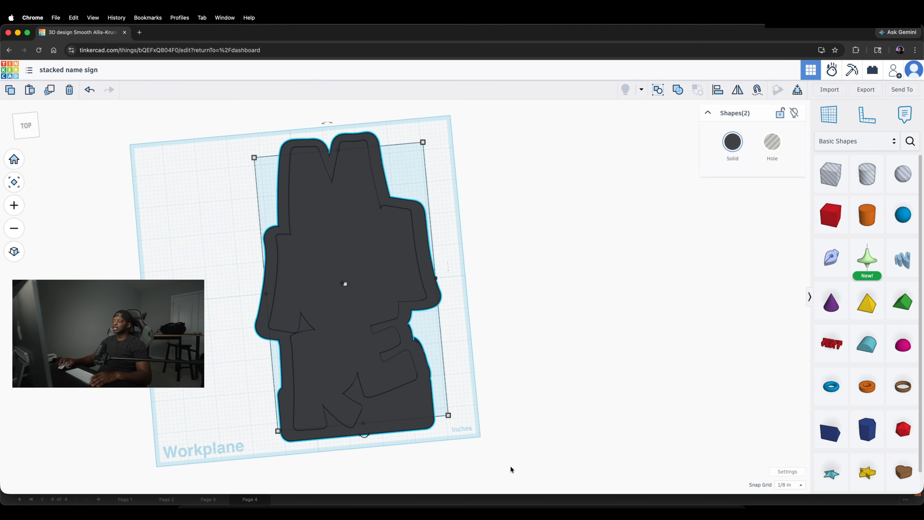
click(678, 94)
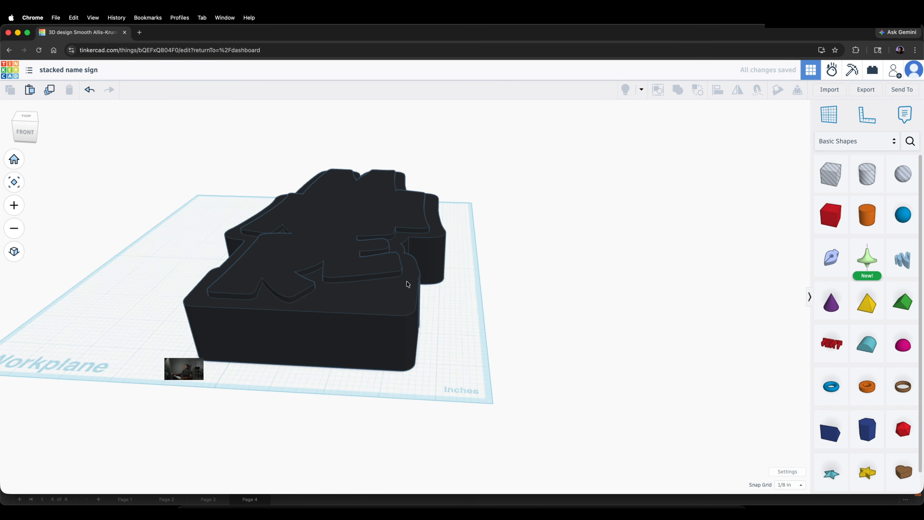
Examine the raised letter silhouette on the combined backing from close up and from above
scroll(407, 281, up, 3)
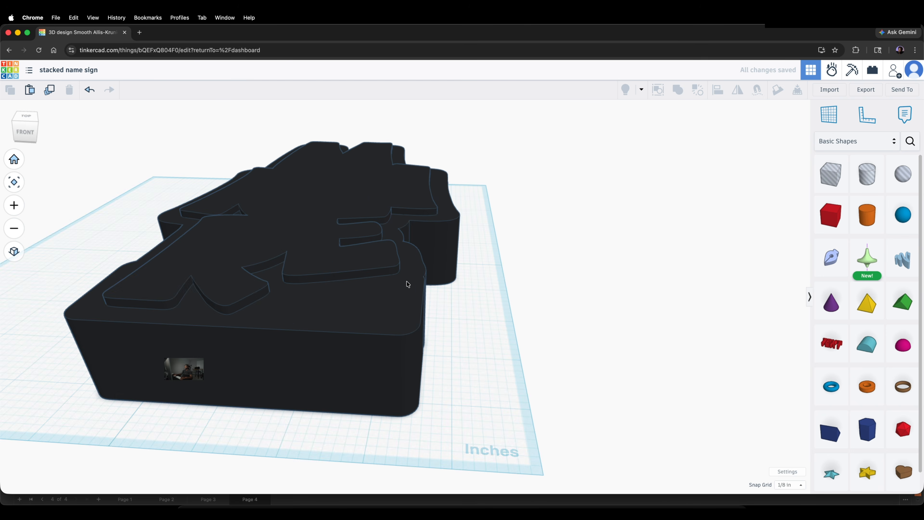
scroll(406, 281, down, 3)
drag(440, 285, 459, 331)
scroll(460, 331, down, 2)
drag(473, 270, 466, 324)
scroll(466, 324, down, 2)
scroll(445, 279, down, 1)
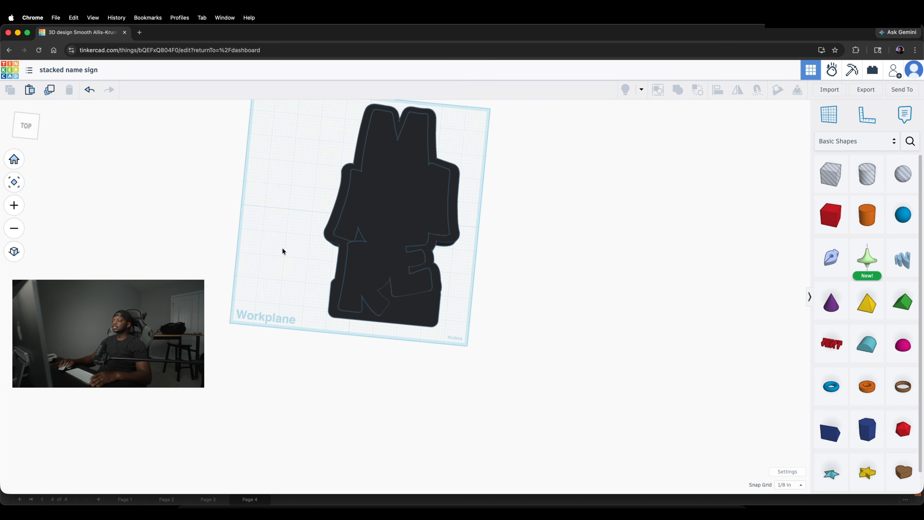
Move the combined backing to the right, completely off the workplane, from the home view
click(12, 159)
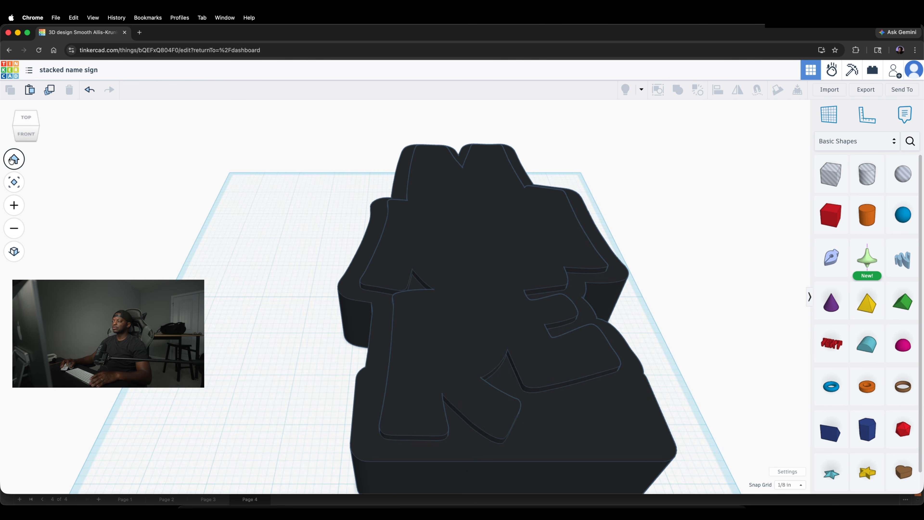
drag(538, 341, 634, 339)
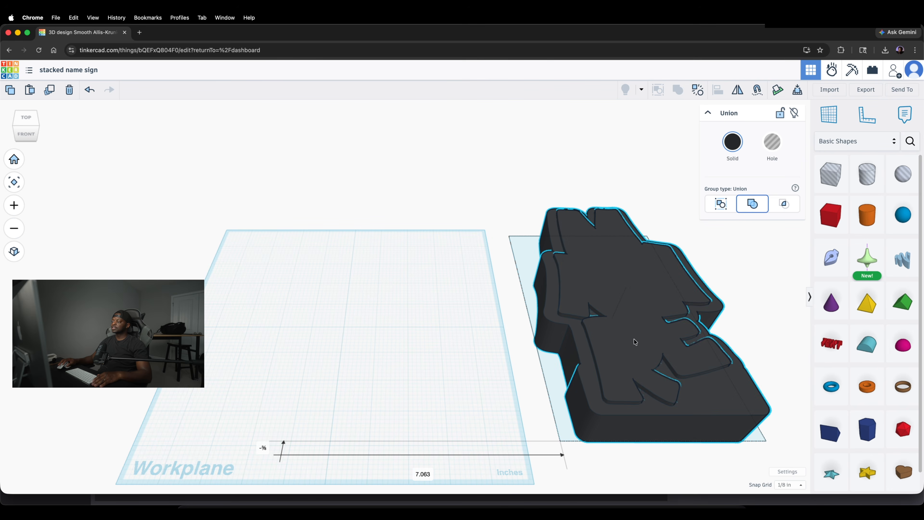
click(403, 331)
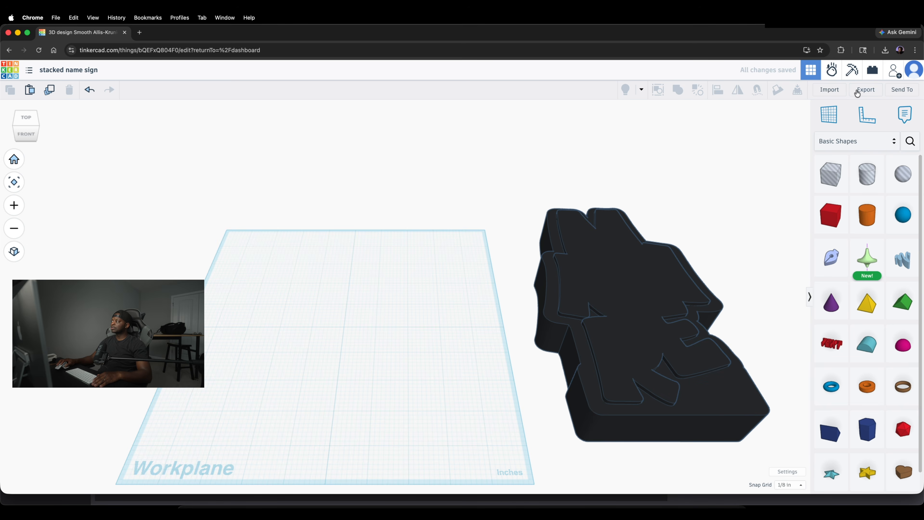
Import the blue letter M and place it at its final size in the workplane's back-left corner
click(829, 90)
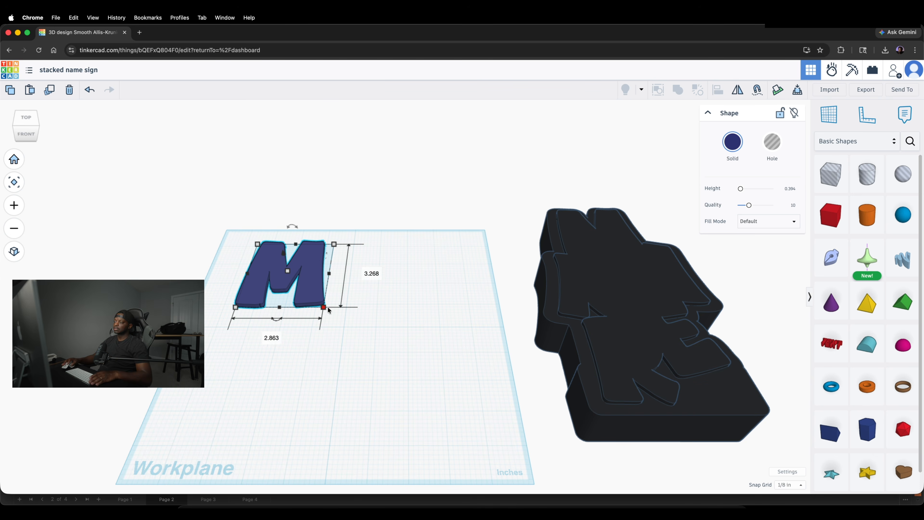
drag(324, 307, 326, 291)
drag(309, 269, 284, 261)
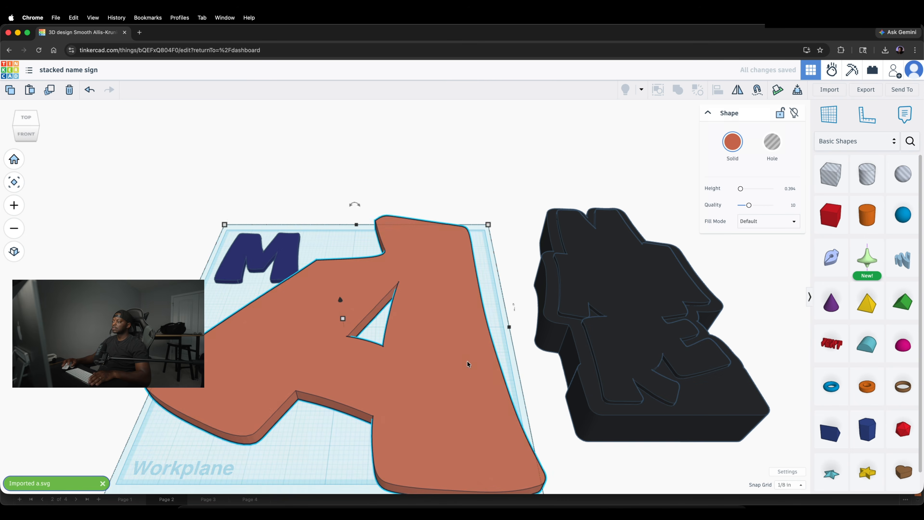
Import "a.svg" and scale the orange letter A down, setting its width to 2.74 inches
drag(225, 225, 421, 225)
scroll(413, 377, down, 5)
drag(412, 378, 582, 487)
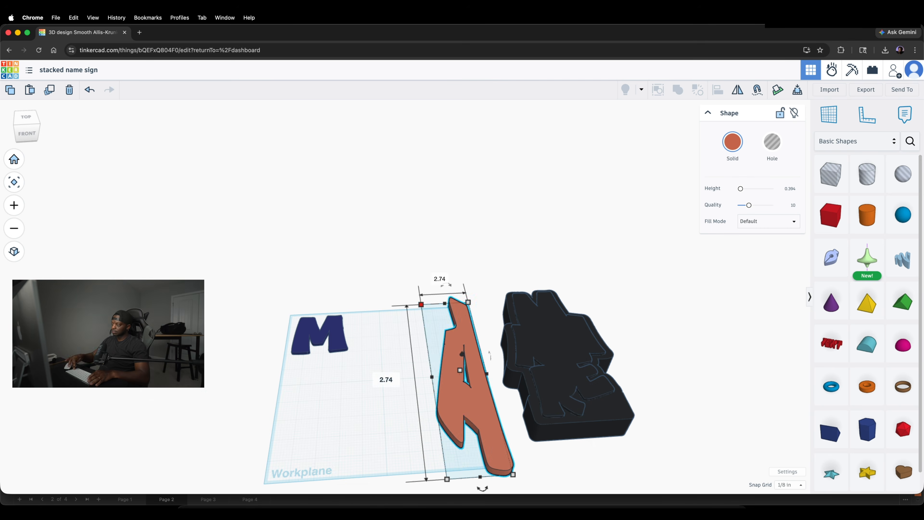
drag(421, 303, 440, 422)
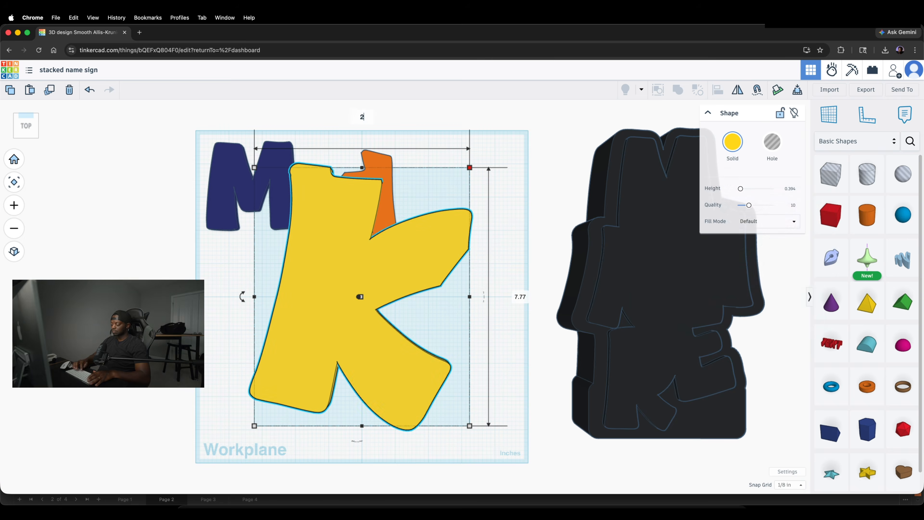
Import and resize the letters K, E and R to their CorelDRAW dimensions, and arrange all five MAKER letters on the backing
drag(470, 395, 353, 425)
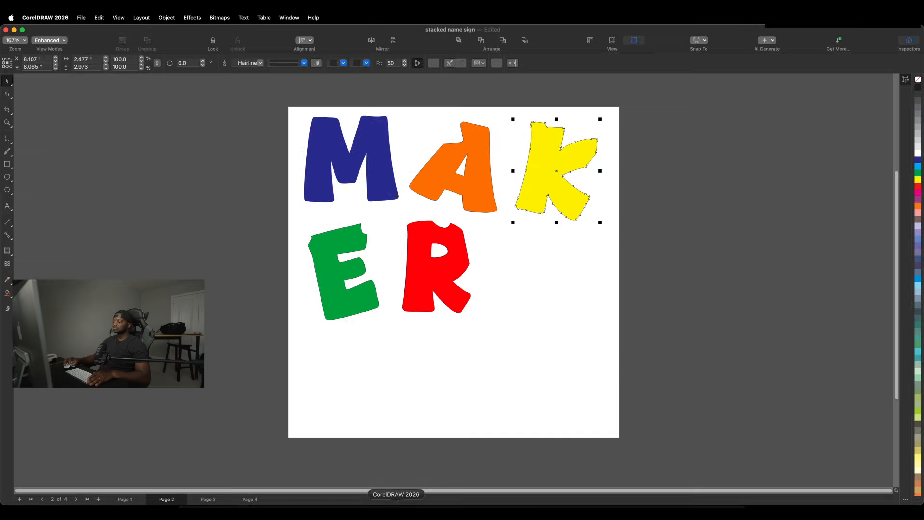
click(363, 207)
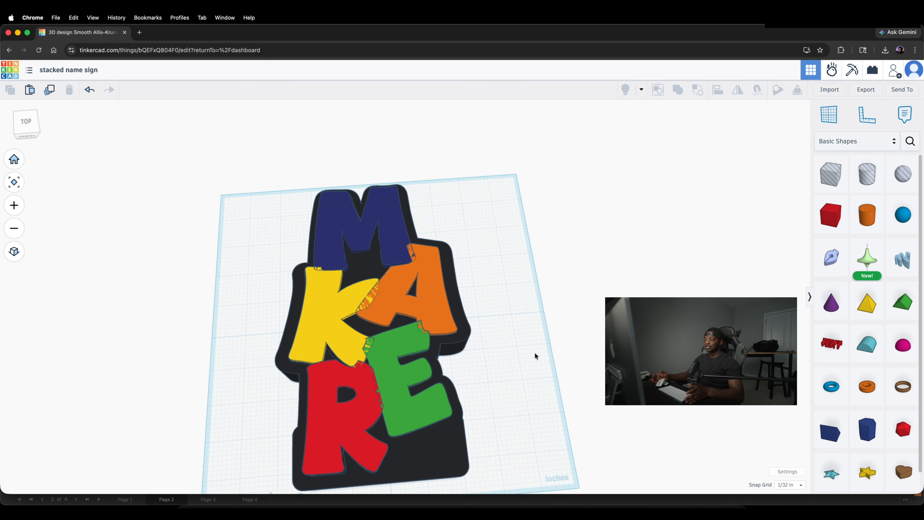
drag(534, 344, 512, 417)
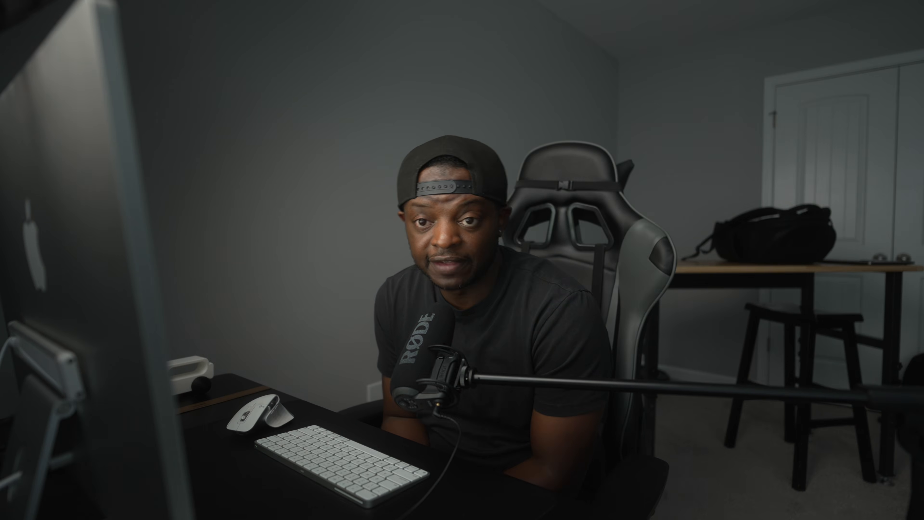